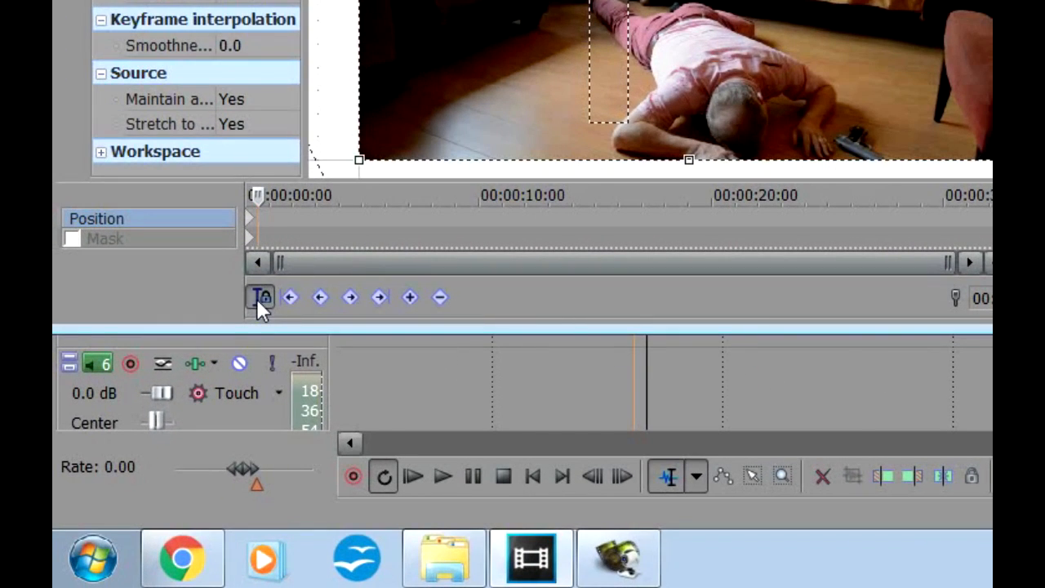
Step: Sync the Pan/Crop keyframe cursor with the main timeline and check it at several points along the ghost event
{"action": "left_click", "coordinate": [259, 296]}
{"action": "left_click_drag", "start_coordinate": [259, 196], "coordinate": [365, 196]}
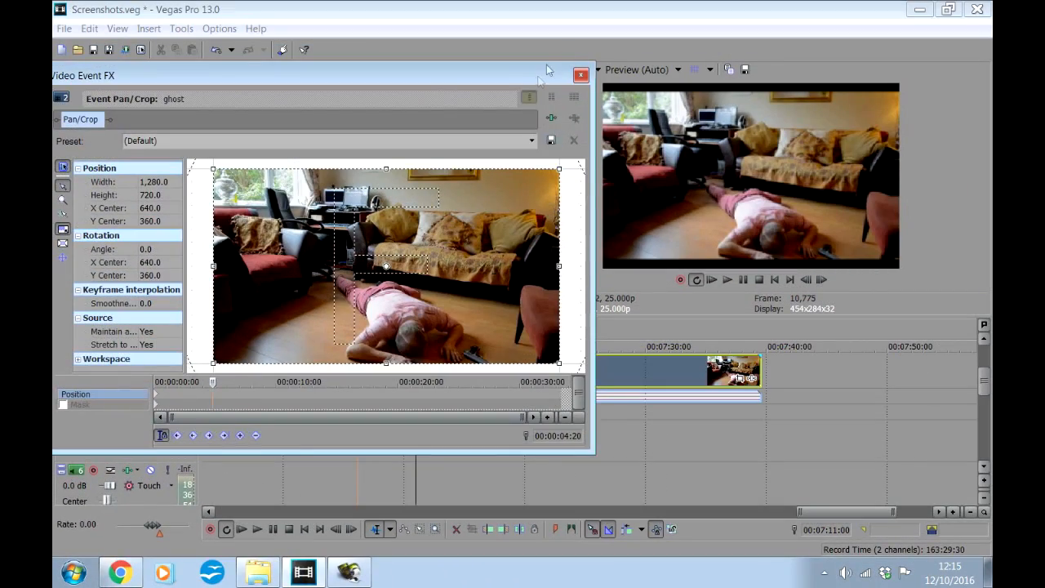
{"action": "left_click_drag", "start_coordinate": [548, 70], "coordinate": [368, 106]}
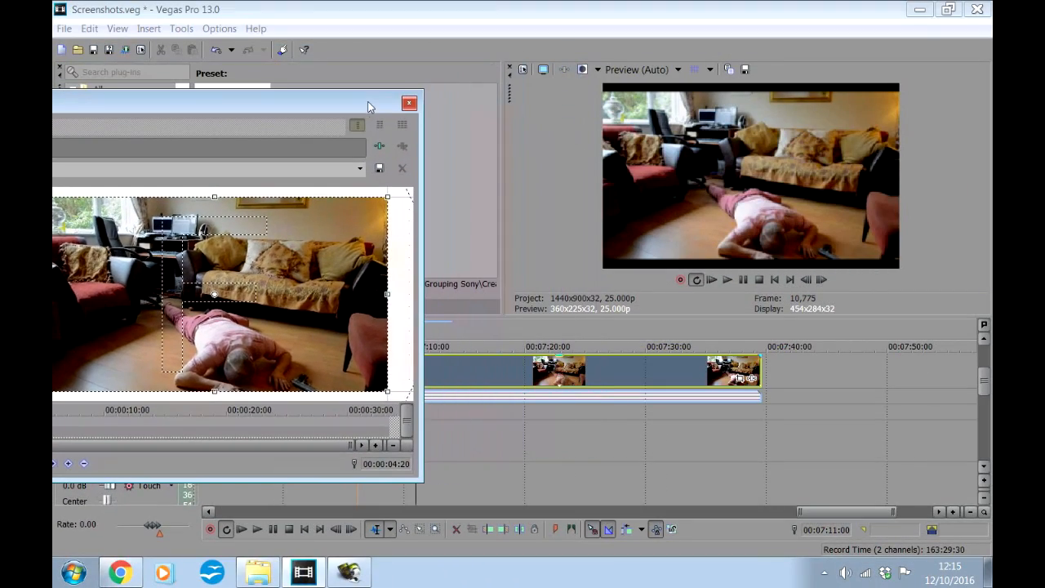
{"action": "left_click", "coordinate": [539, 334]}
{"action": "left_click_drag", "start_coordinate": [345, 100], "coordinate": [437, 88]}
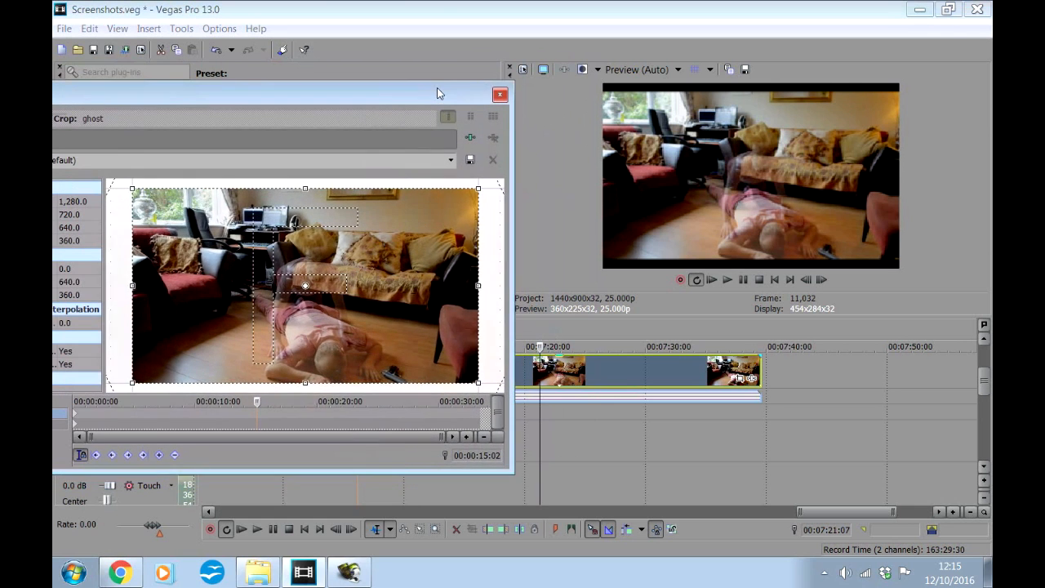
{"action": "left_click", "coordinate": [569, 335]}
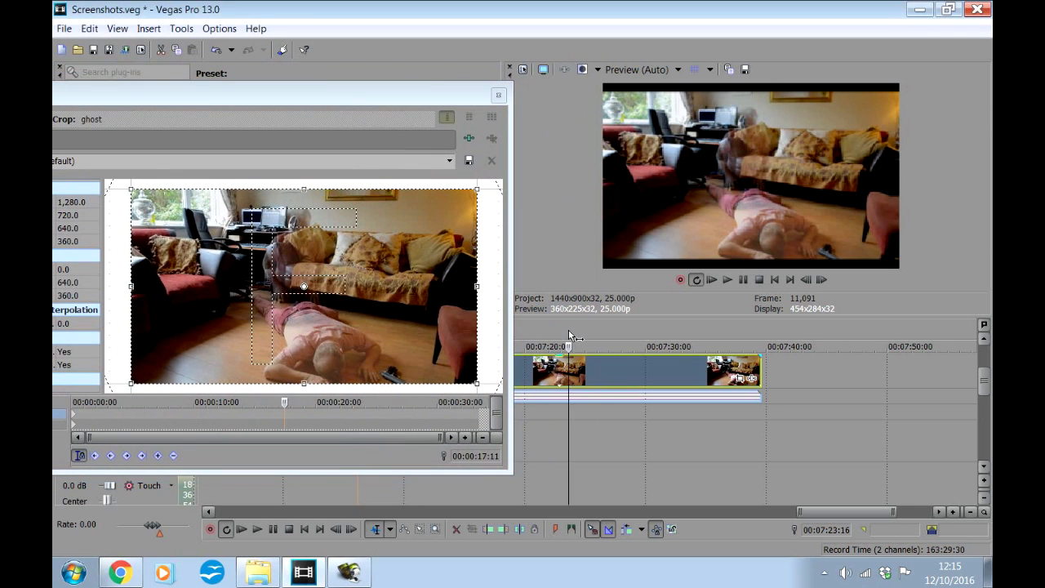
{"action": "left_click", "coordinate": [618, 329]}
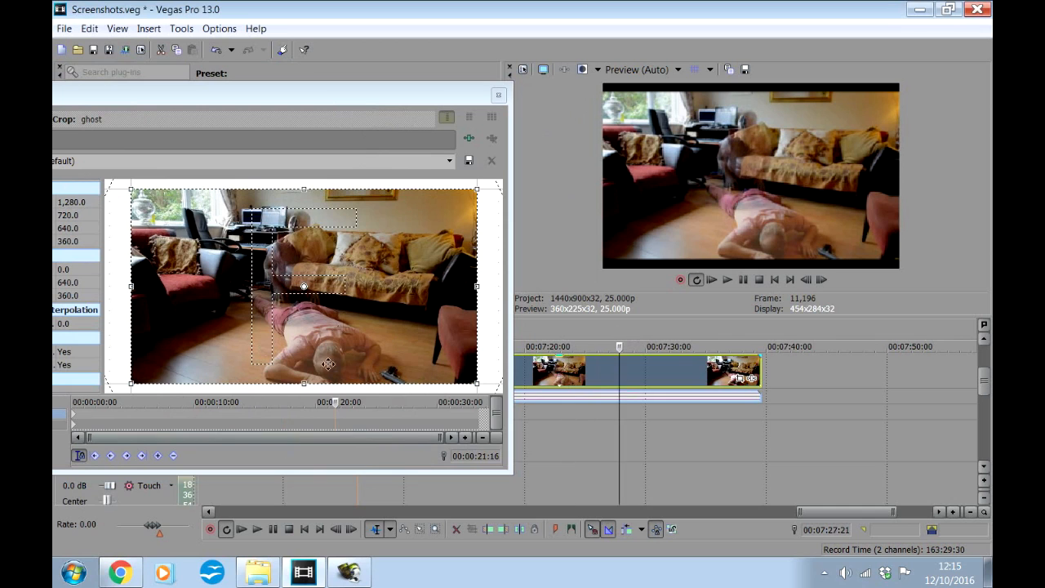
{"action": "left_click", "coordinate": [663, 328]}
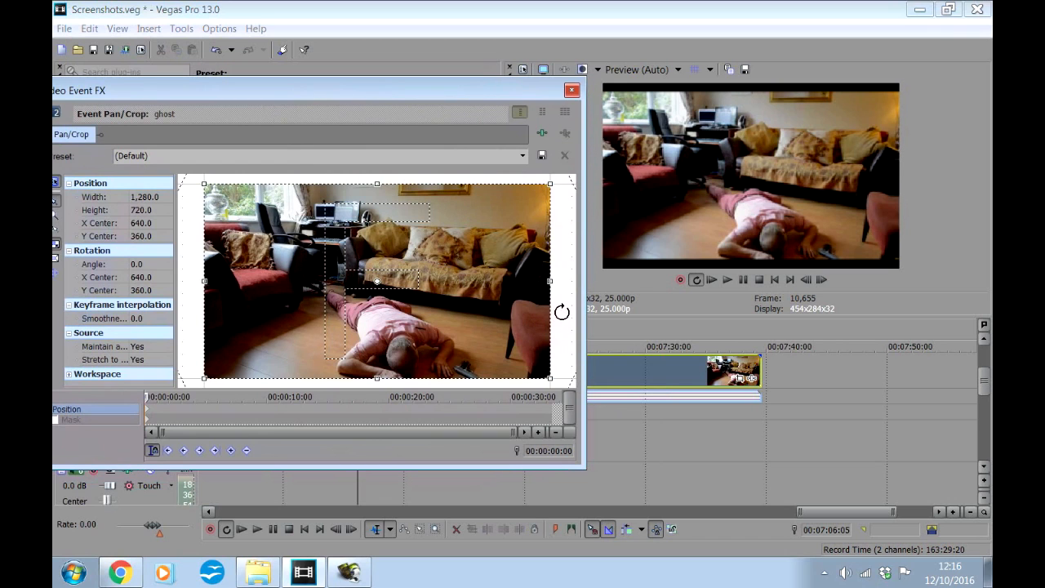
Step: Try resizing the crop frame and moving it over the sofa, ending at about 963 × 542
{"action": "scroll", "coordinate": [563, 311], "scroll_direction": "down", "scroll_amount": 5}
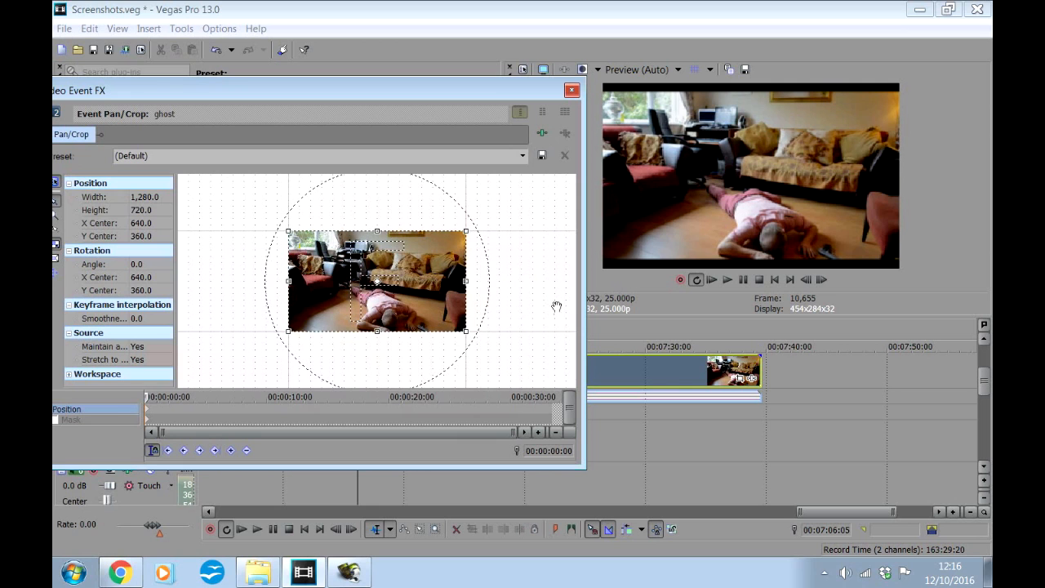
{"action": "left_click_drag", "start_coordinate": [466, 330], "coordinate": [545, 380]}
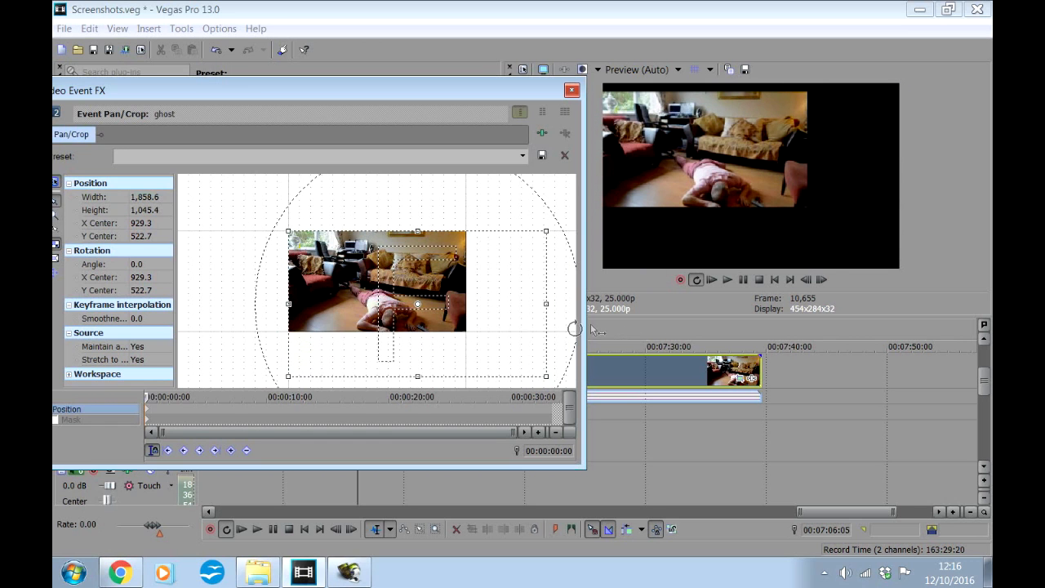
{"action": "left_click_drag", "start_coordinate": [546, 376], "coordinate": [400, 288]}
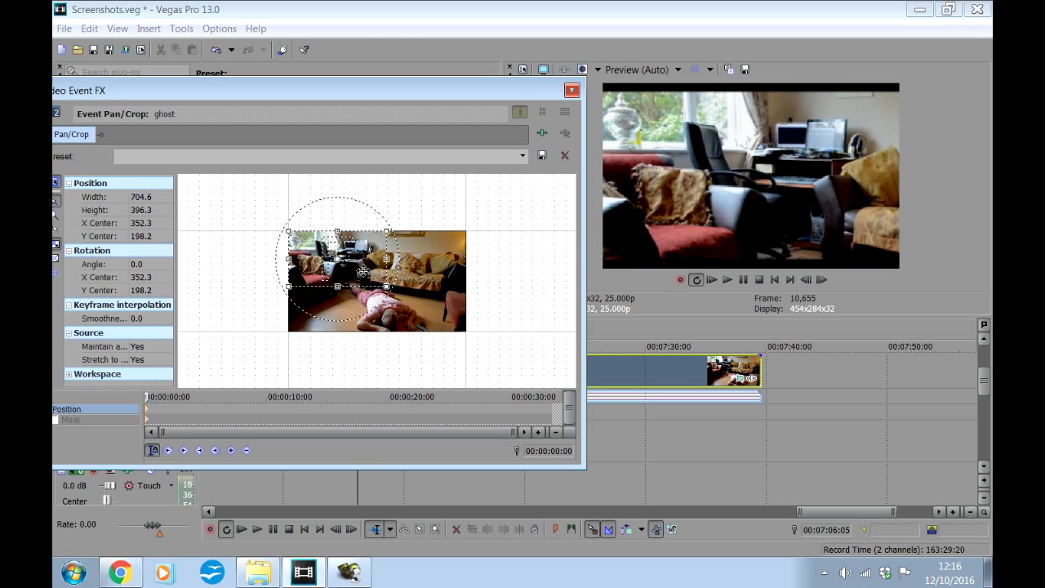
{"action": "left_click_drag", "start_coordinate": [364, 270], "coordinate": [429, 288]}
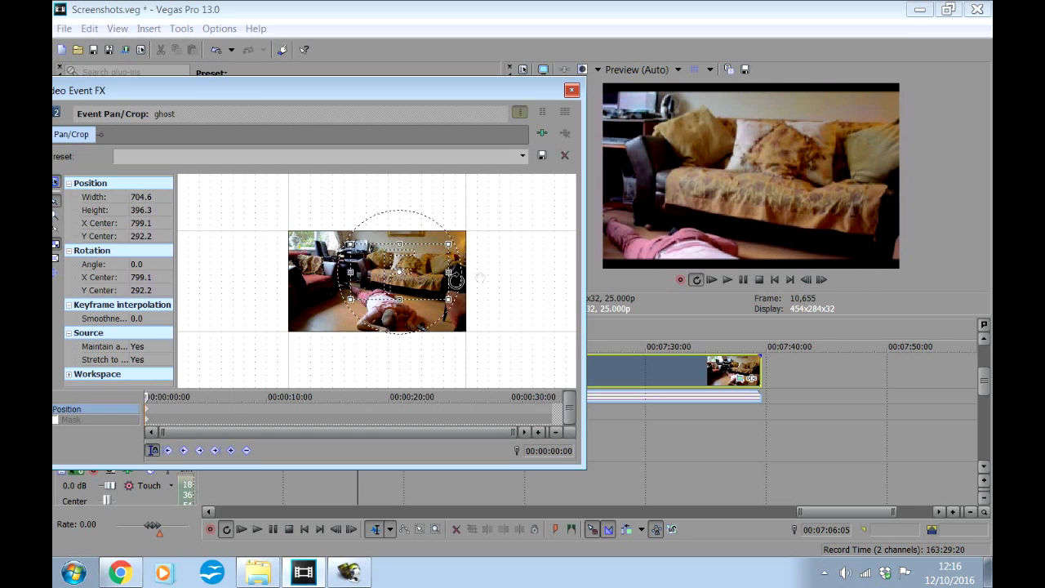
{"action": "left_click_drag", "start_coordinate": [447, 304], "coordinate": [505, 329]}
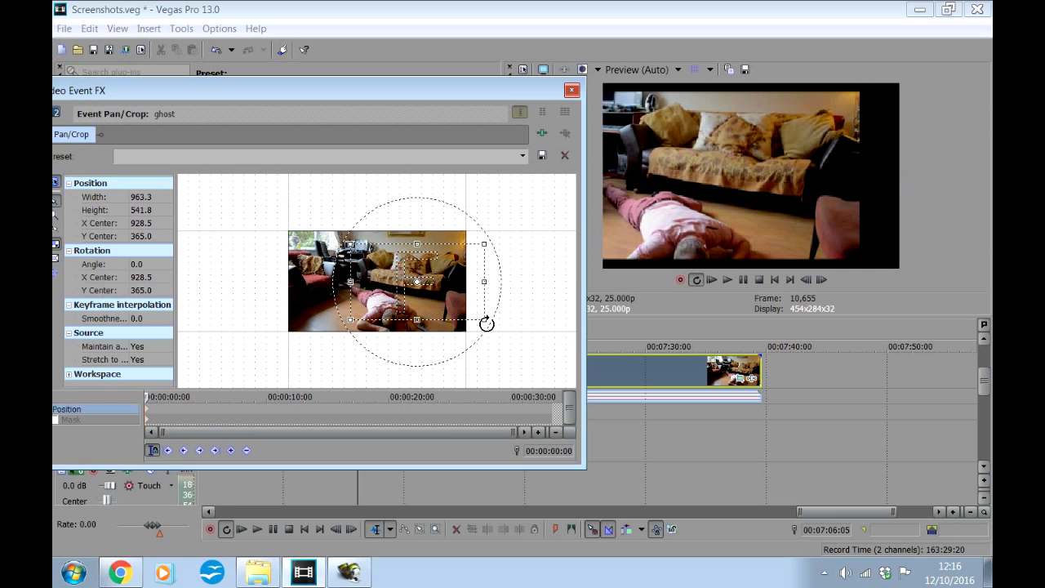
Step: Rotate the crop frame about -59.6°, and reset the framing to the (Default) preset
{"action": "left_click_drag", "start_coordinate": [479, 322], "coordinate": [508, 233]}
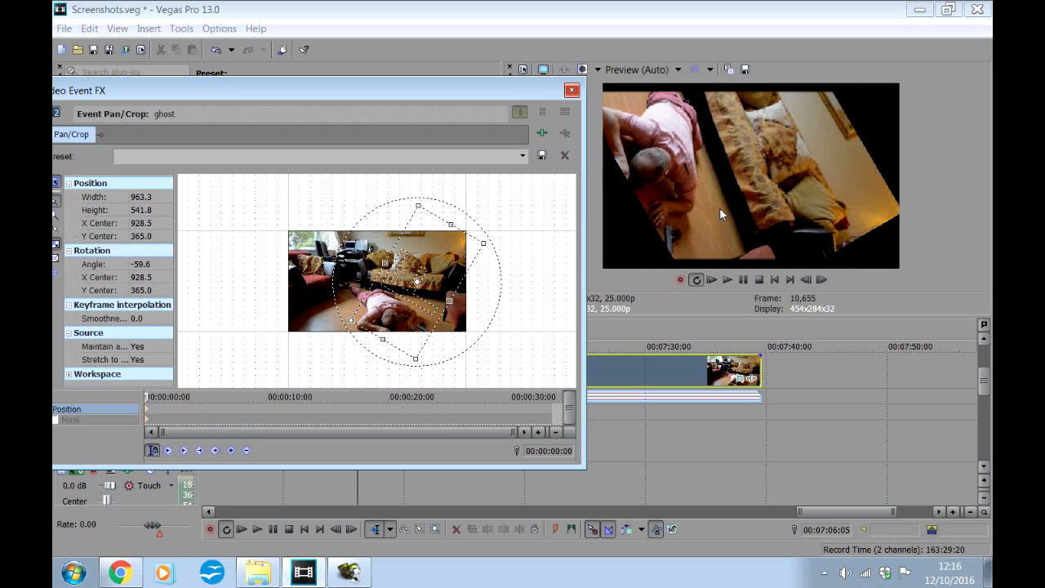
{"action": "left_click", "coordinate": [523, 158]}
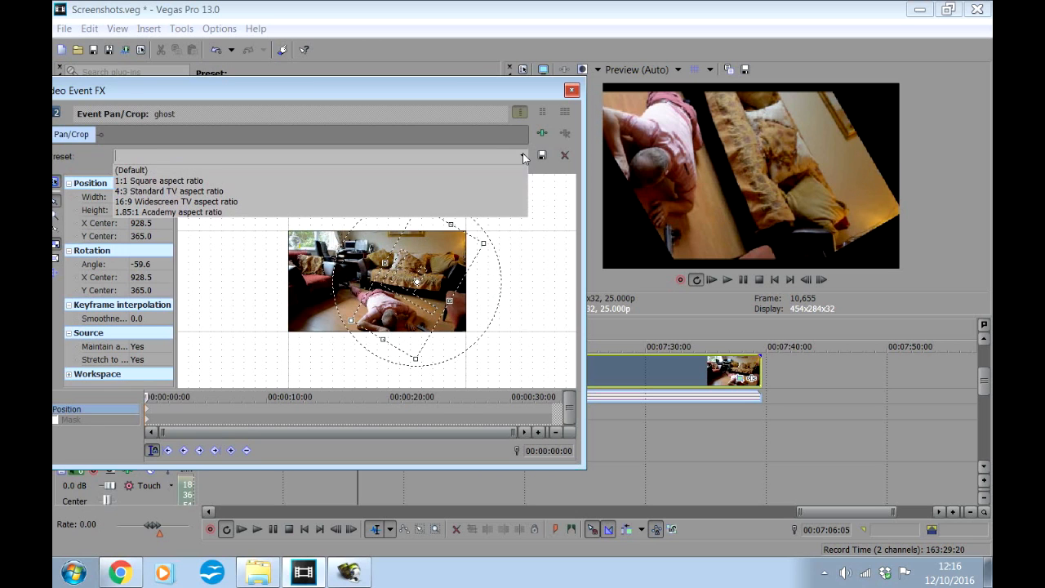
{"action": "left_click", "coordinate": [224, 201]}
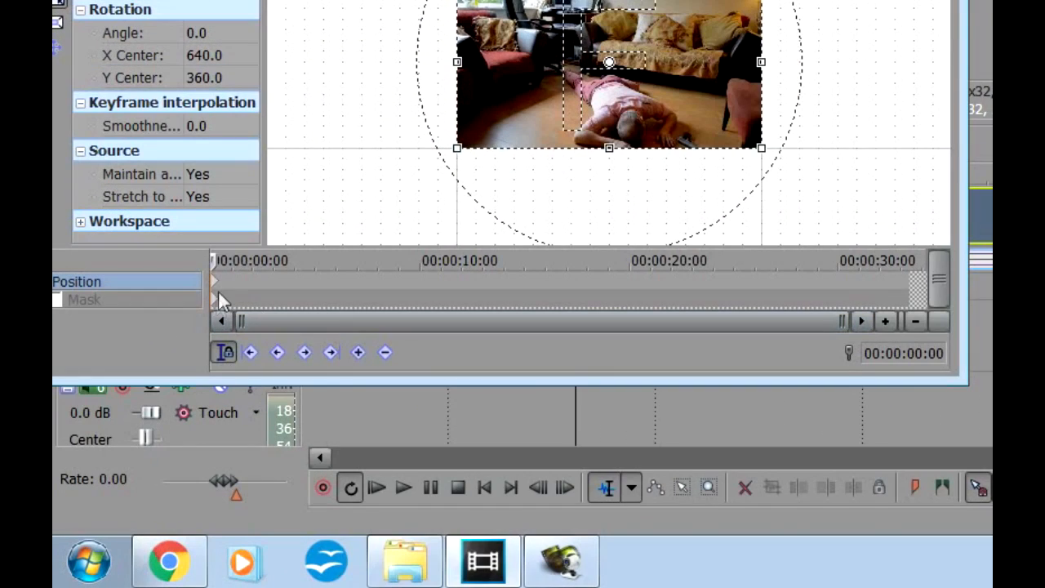
Step: Play the clip from its first keyframe to about 00:00:03:02, and add and remove a position keyframe there
{"action": "left_click", "coordinate": [212, 282]}
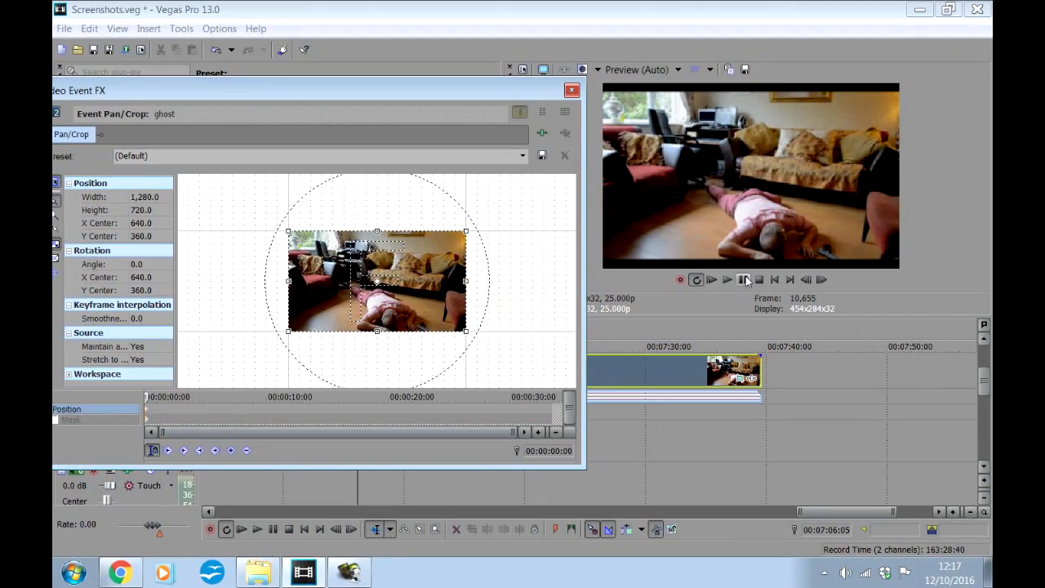
{"action": "left_click", "coordinate": [973, 176]}
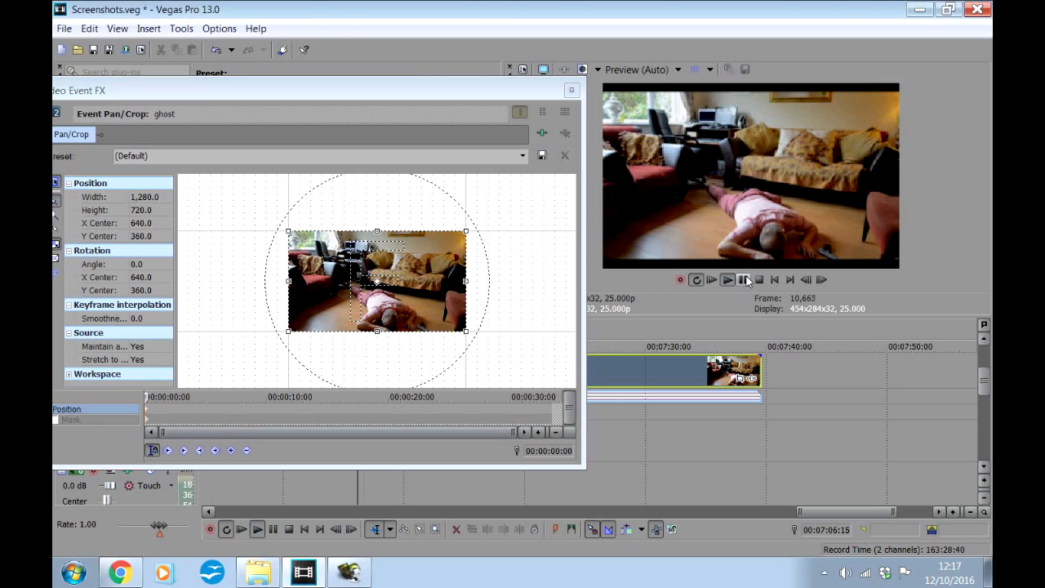
{"action": "left_click", "coordinate": [744, 278]}
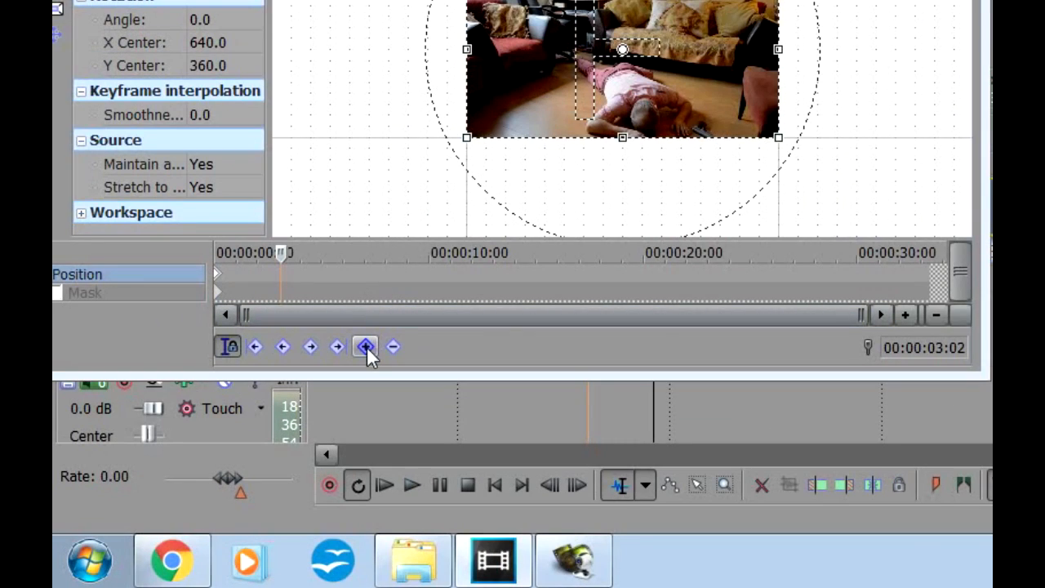
{"action": "left_click", "coordinate": [365, 346]}
{"action": "left_click", "coordinate": [392, 346]}
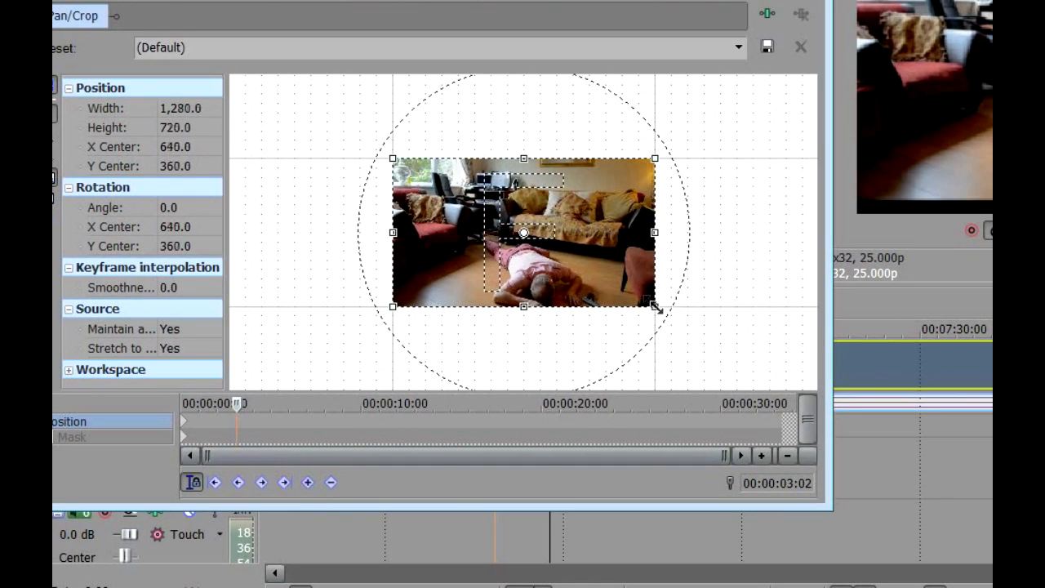
Step: At 00:00:03:02, shrink the crop frame to about 795 × 447 and rotate it about 42.9°
{"action": "left_click_drag", "start_coordinate": [653, 311], "coordinate": [609, 281]}
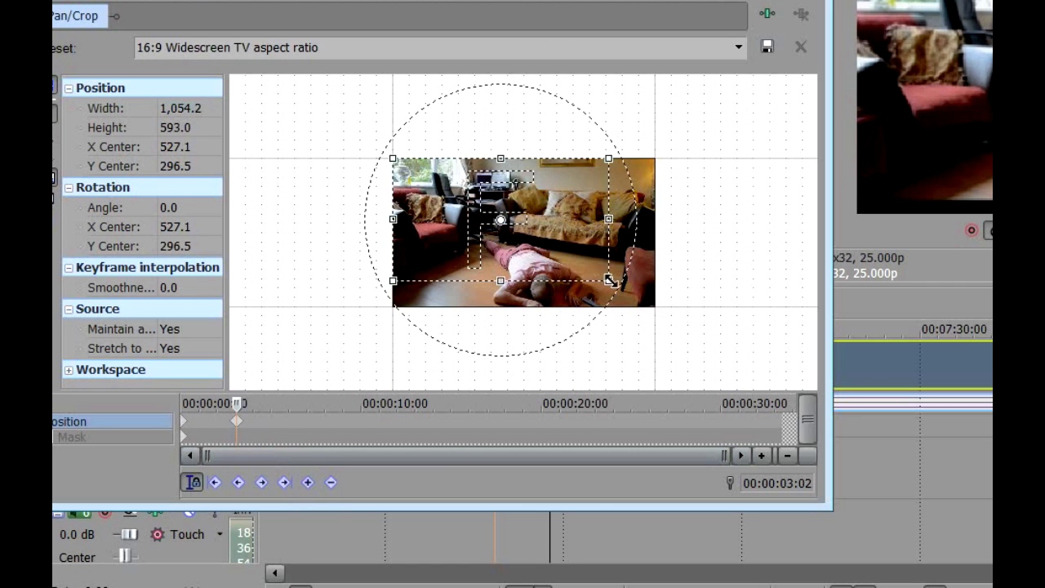
{"action": "left_click_drag", "start_coordinate": [609, 281], "coordinate": [556, 250]}
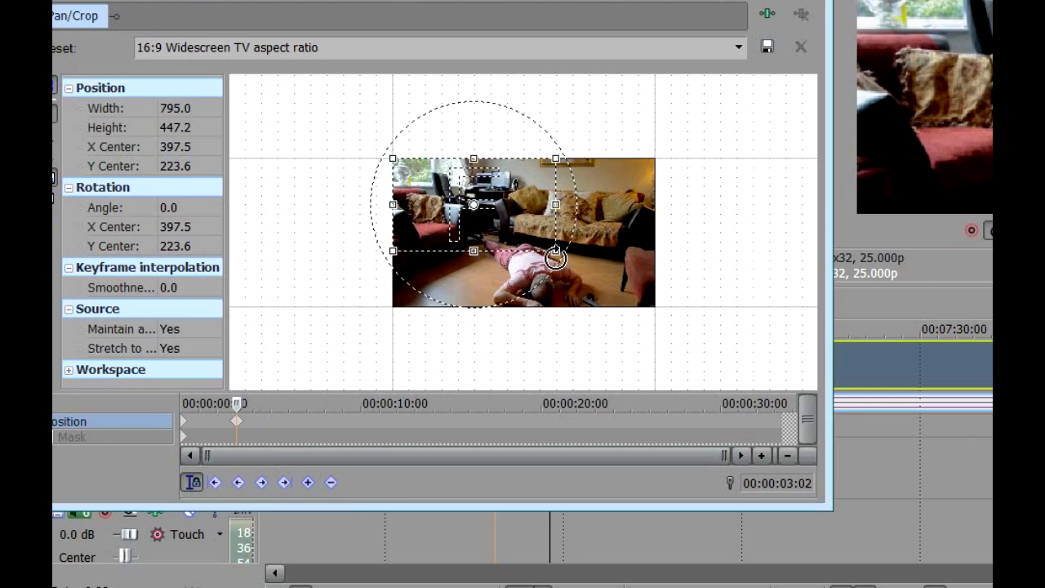
{"action": "left_click_drag", "start_coordinate": [558, 258], "coordinate": [499, 301]}
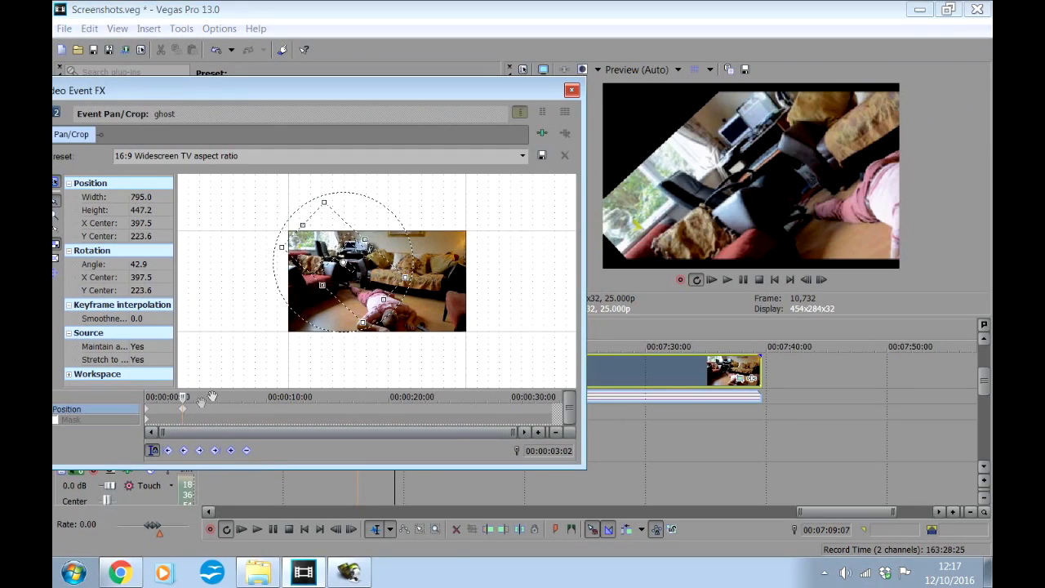
Step: Compare the framing at the start and 00:00:03:02 keyframes and play back the animated zoom and rotation
{"action": "left_click", "coordinate": [147, 410]}
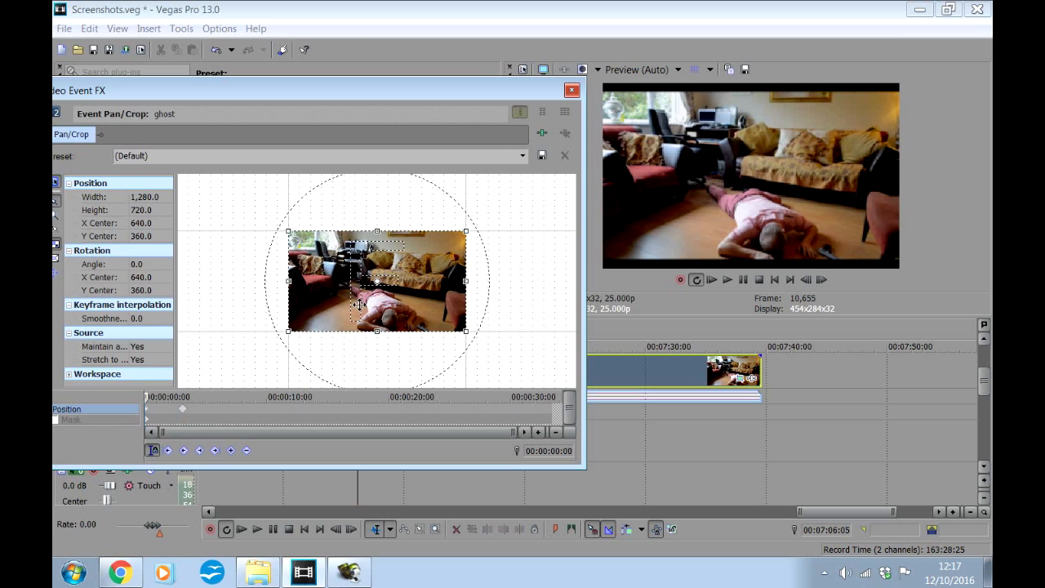
{"action": "left_click", "coordinate": [182, 408]}
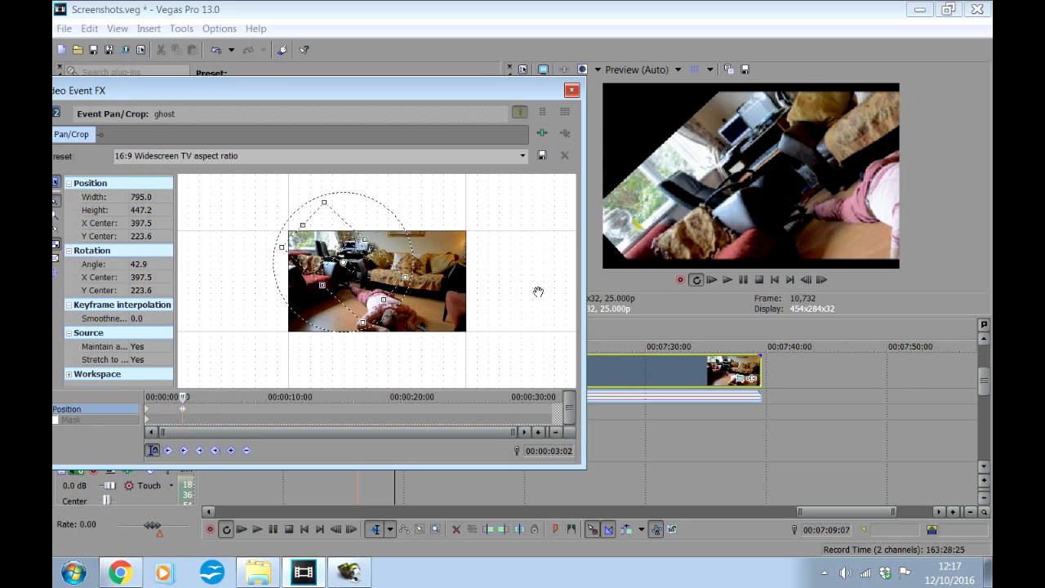
{"action": "left_click", "coordinate": [147, 414]}
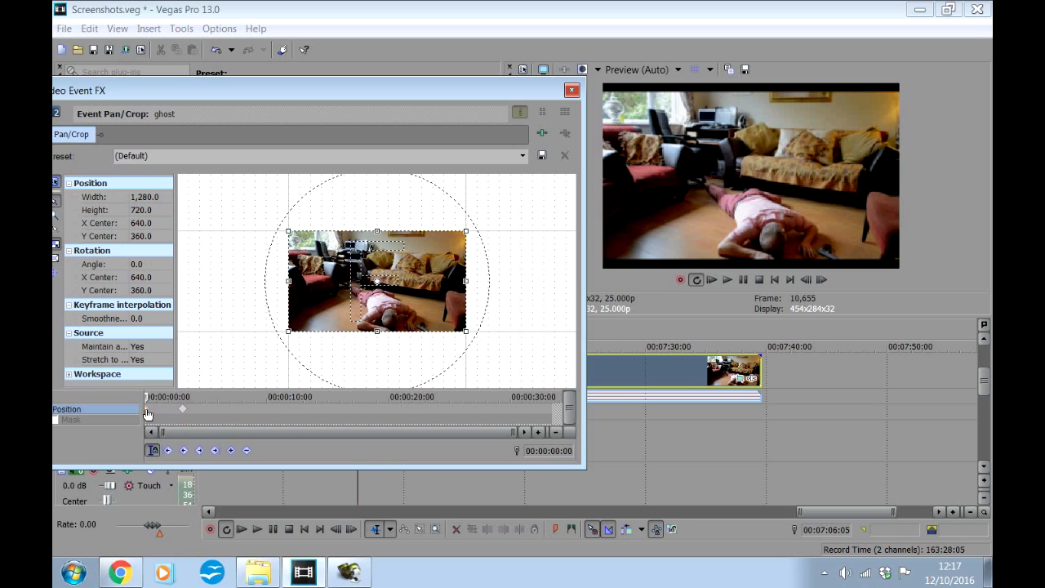
{"action": "left_click", "coordinate": [743, 277]}
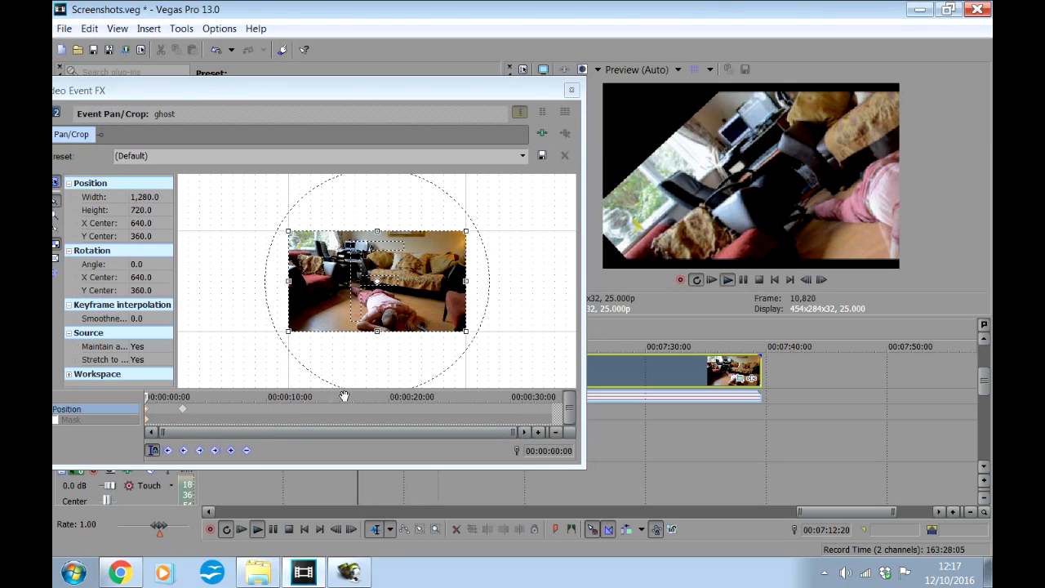
{"action": "left_click", "coordinate": [743, 279]}
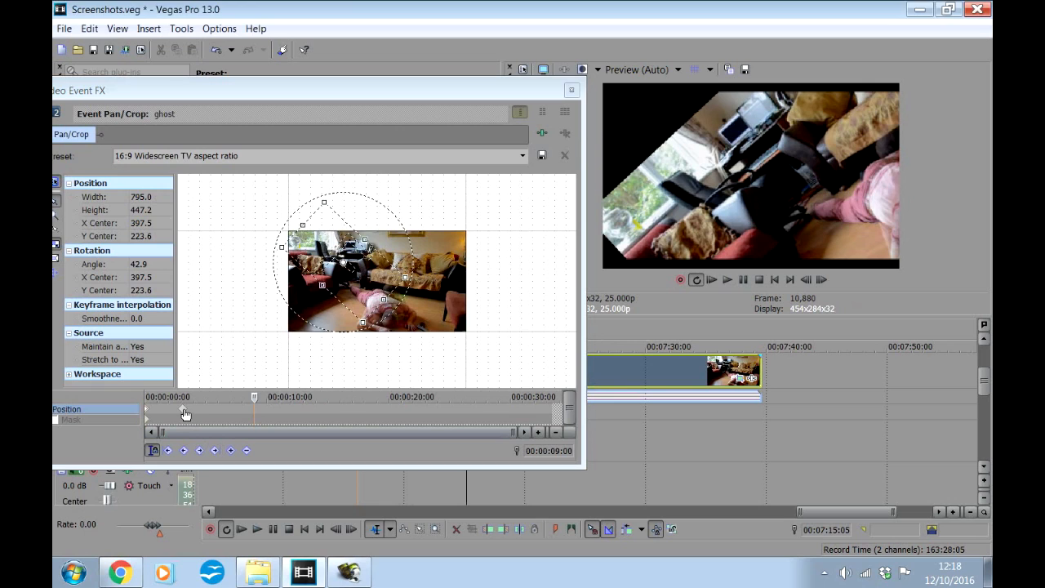
Step: Delete the rotated position keyframe at 00:00:03:02
{"action": "left_click", "coordinate": [185, 414]}
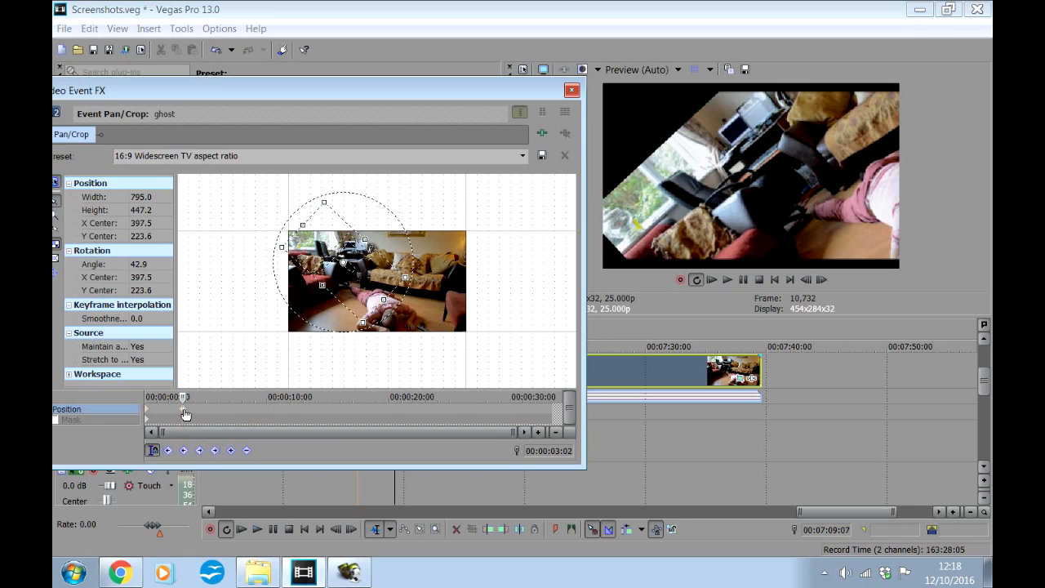
{"action": "right_click", "coordinate": [185, 414]}
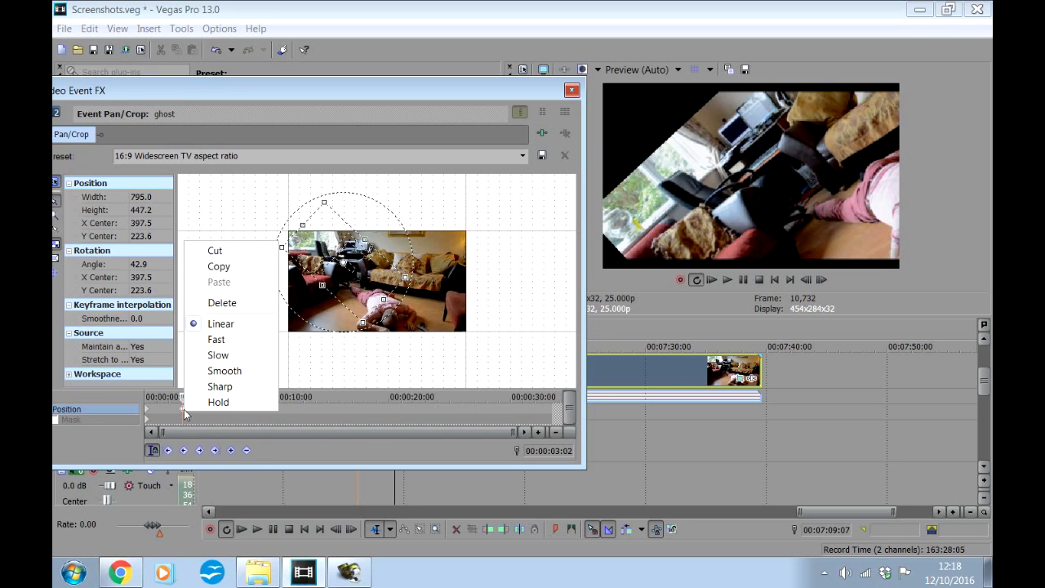
{"action": "left_click", "coordinate": [228, 302]}
Step: Preview the zoom-in on the man and set the position keyframe at 00:00:03:02 to Smooth interpolation
{"action": "left_click", "coordinate": [727, 280]}
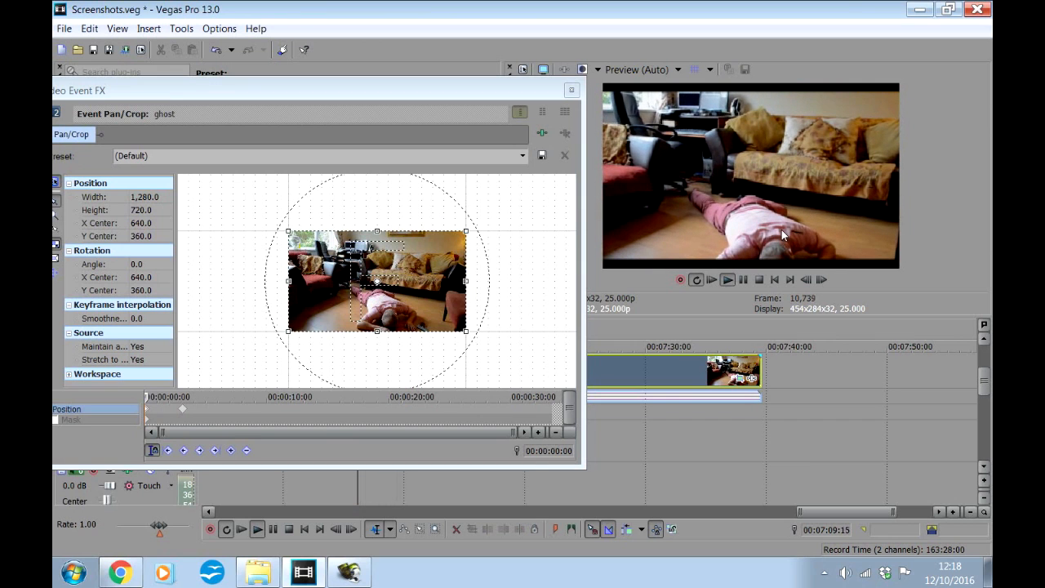
{"action": "left_click", "coordinate": [743, 279]}
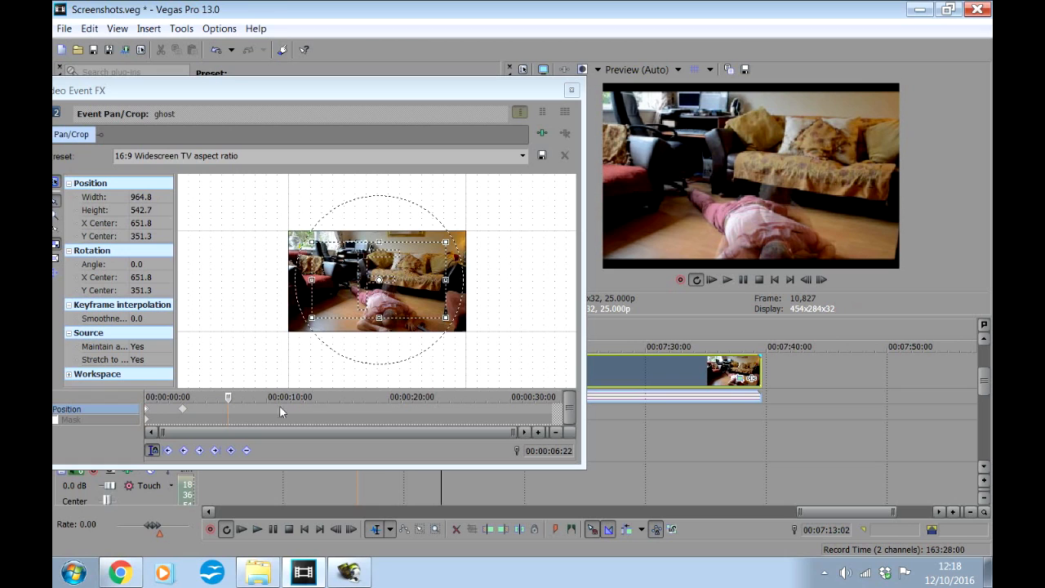
{"action": "left_click", "coordinate": [184, 415]}
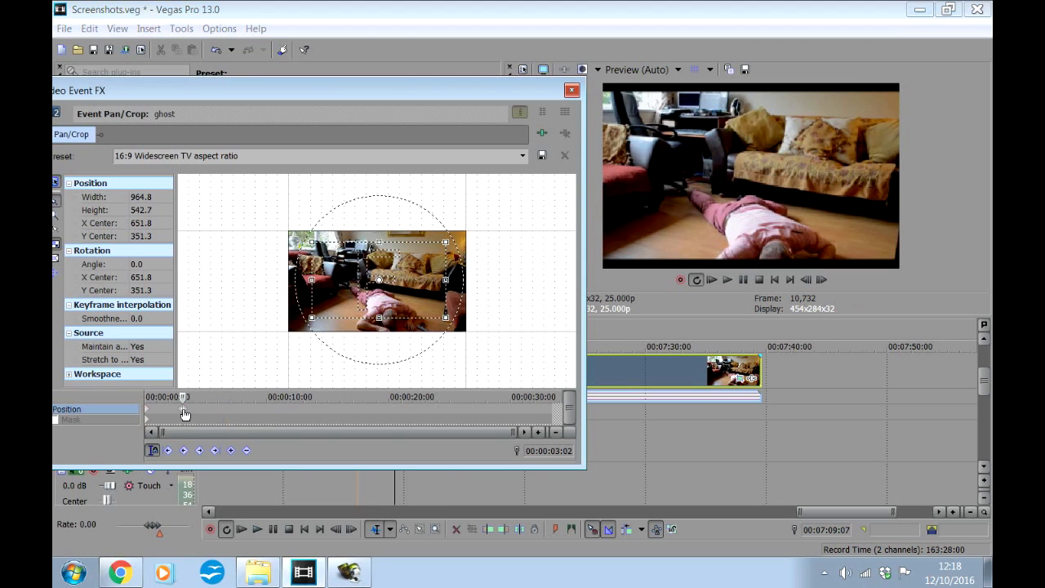
{"action": "right_click", "coordinate": [185, 414]}
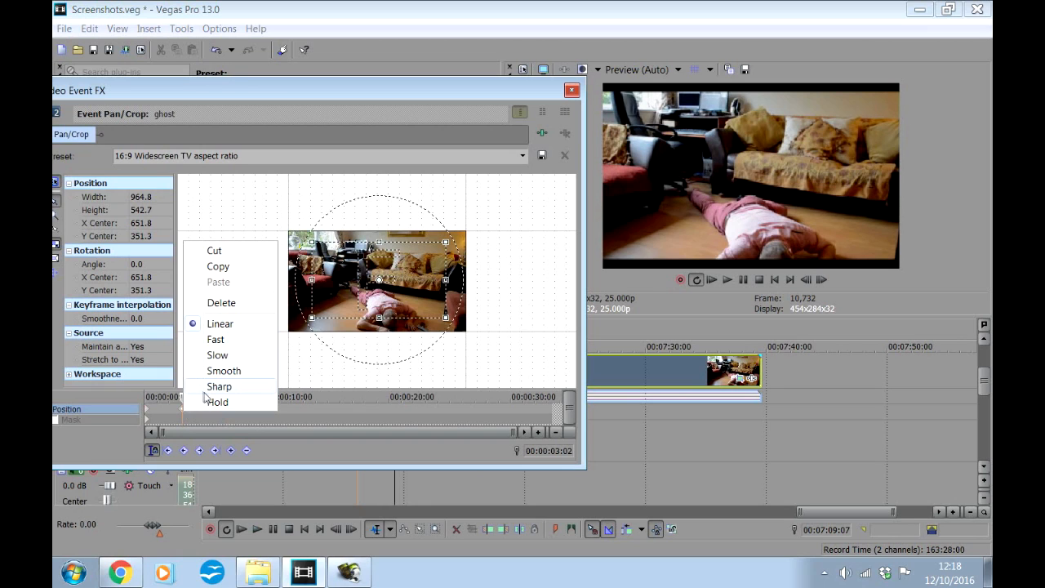
{"action": "left_click", "coordinate": [224, 371]}
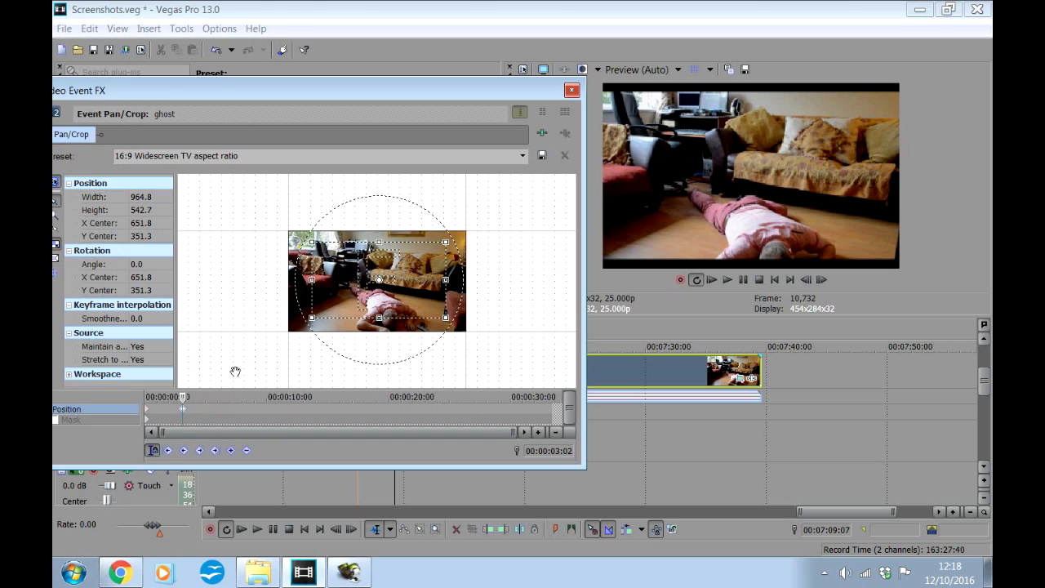
Step: Set the position keyframe at the clip's start to Smooth as well and play back the movement
{"action": "left_click", "coordinate": [147, 414]}
{"action": "right_click", "coordinate": [147, 415]}
{"action": "left_click", "coordinate": [188, 369]}
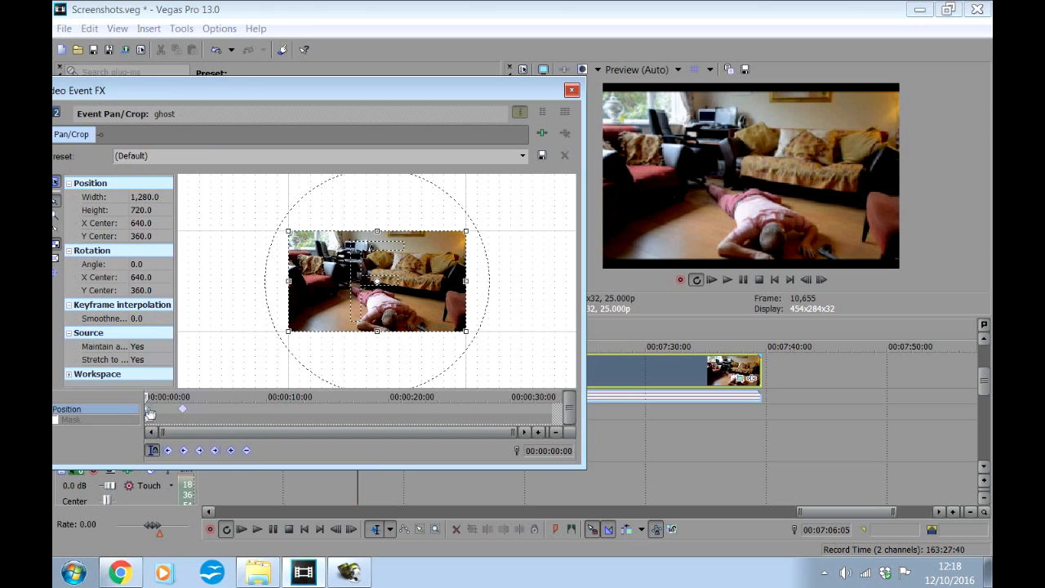
{"action": "left_click", "coordinate": [744, 278]}
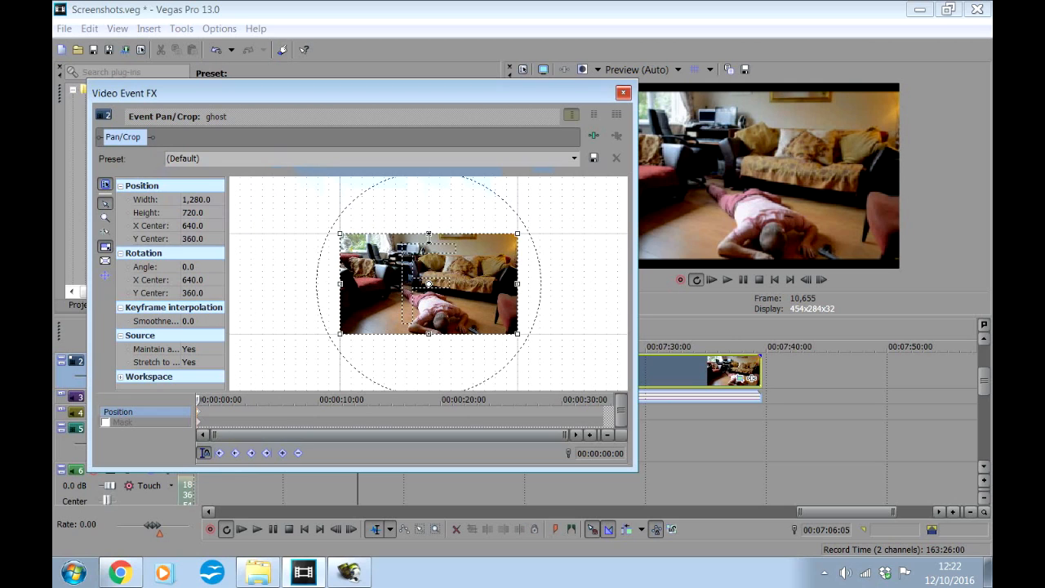
Step: Crop the framing at the clip's start to about 1,054 × 593, centred on the man at about 706, 414
{"action": "left_click_drag", "start_coordinate": [430, 235], "coordinate": [428, 251]}
{"action": "left_click_drag", "start_coordinate": [483, 319], "coordinate": [492, 318]}
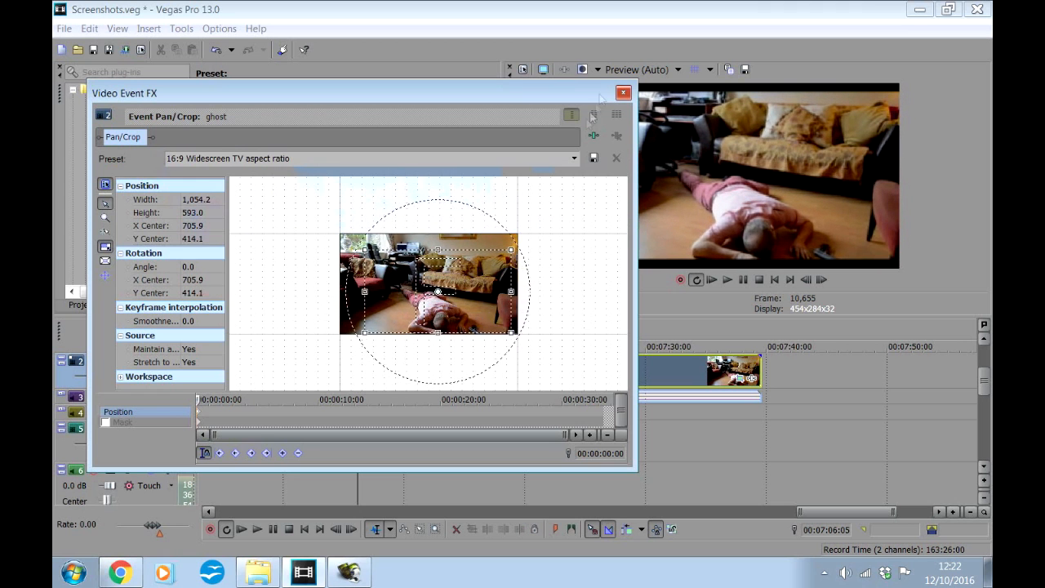
{"action": "left_click_drag", "start_coordinate": [549, 89], "coordinate": [502, 75]}
Step: Play the clip forward to 00:00:12:21 and add a position keyframe there with the same framing
{"action": "left_click", "coordinate": [742, 280]}
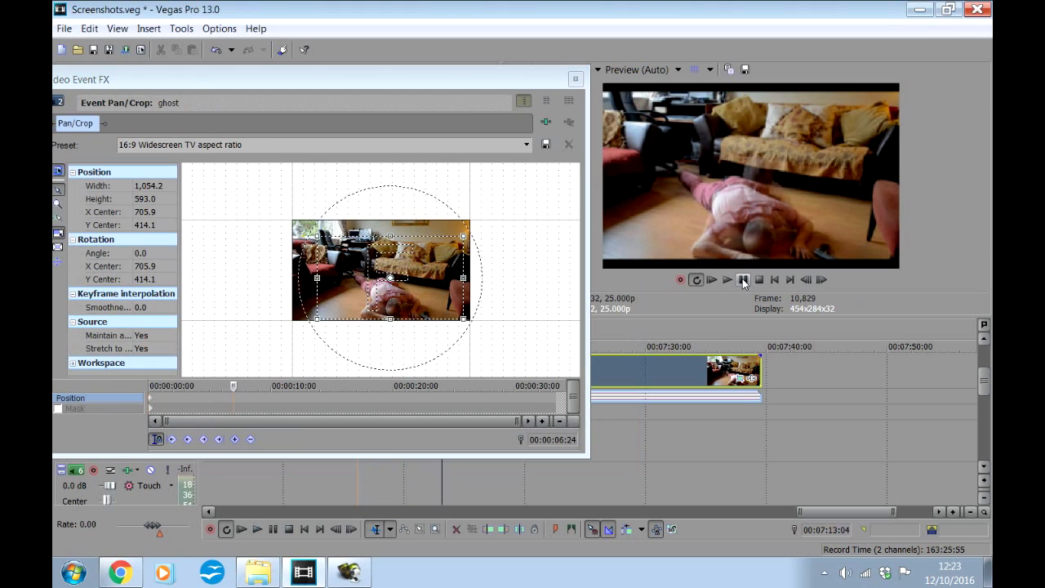
{"action": "left_click", "coordinate": [743, 278]}
{"action": "left_click", "coordinate": [235, 438]}
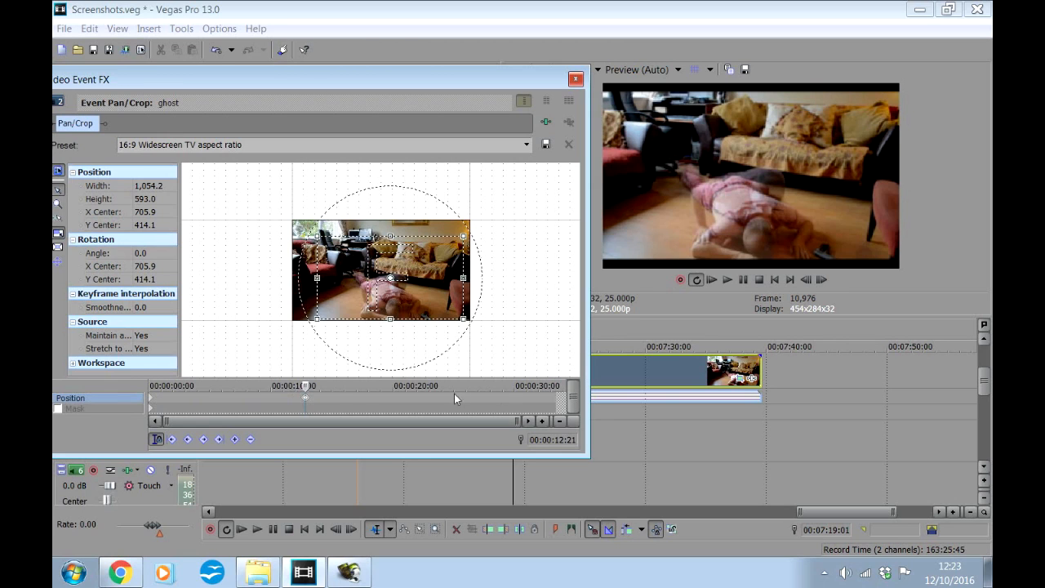
Step: Add a position keyframe at 00:00:17:23 and reframe it to about 987 × 555, centred on the rising ghost at about 612, 282
{"action": "left_click", "coordinate": [745, 278]}
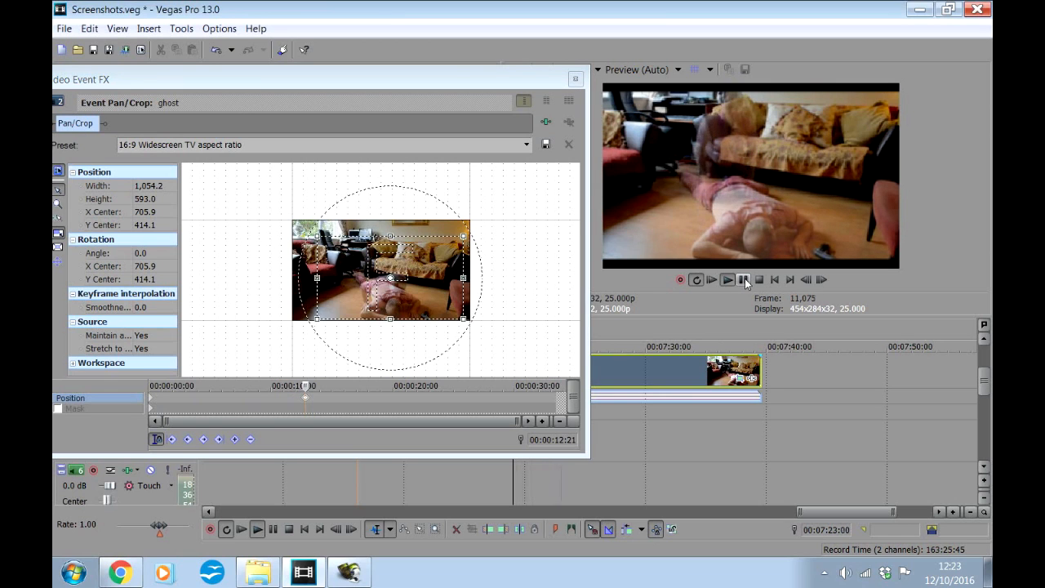
{"action": "left_click", "coordinate": [744, 278]}
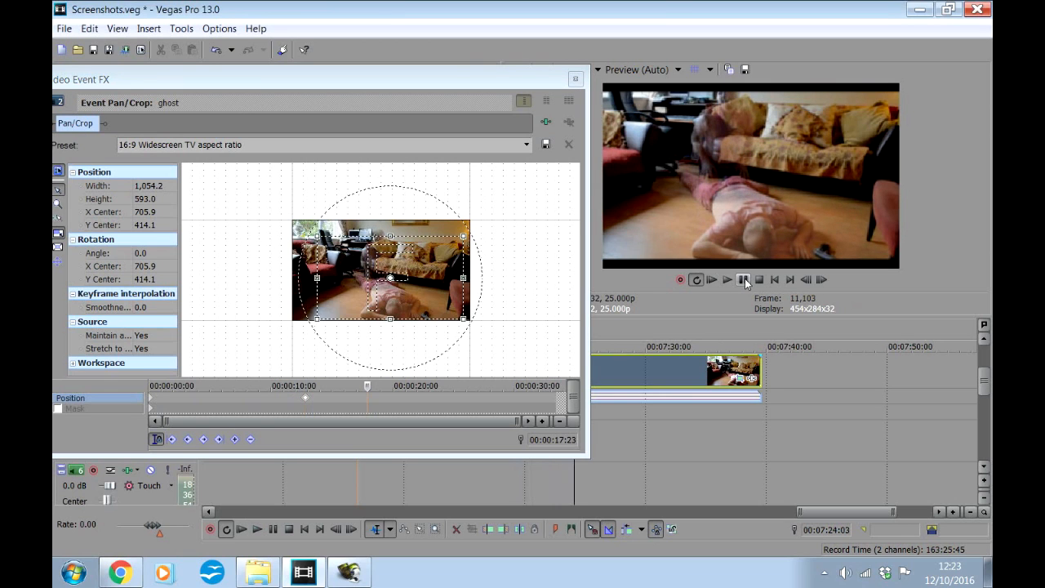
{"action": "left_click", "coordinate": [234, 440]}
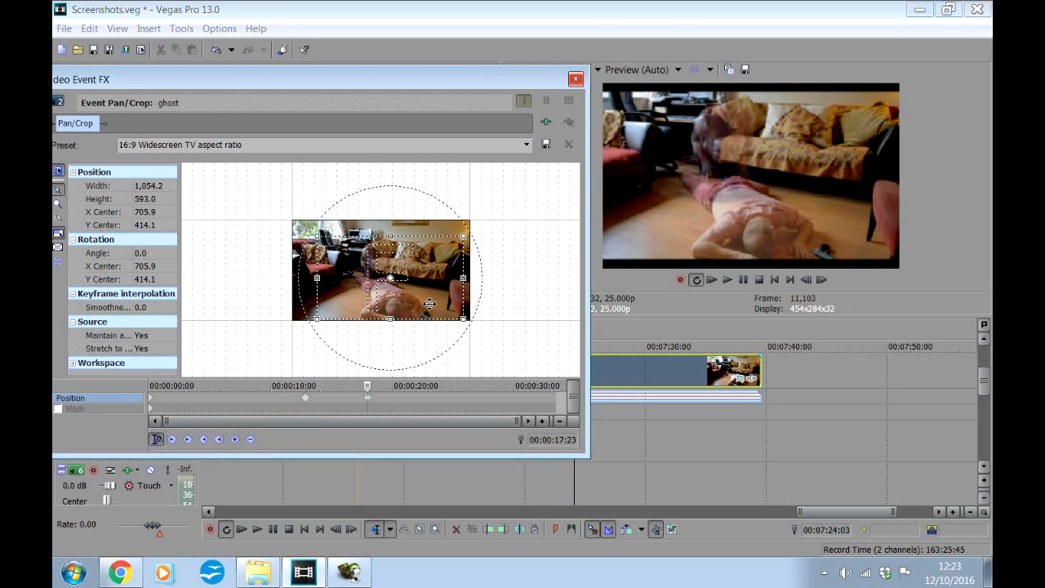
{"action": "left_click_drag", "start_coordinate": [429, 303], "coordinate": [416, 288]}
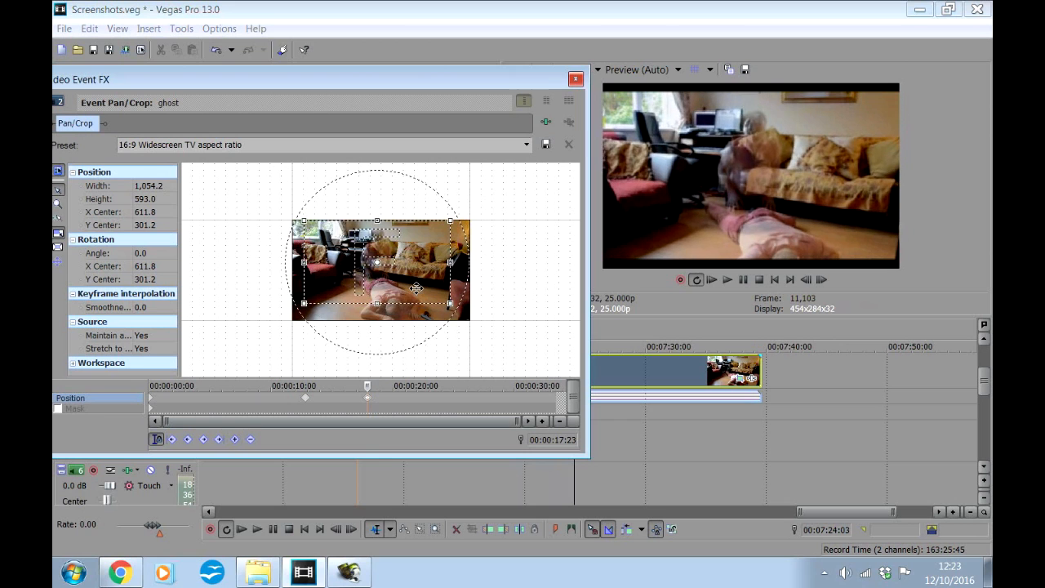
{"action": "left_click_drag", "start_coordinate": [378, 305], "coordinate": [377, 299]}
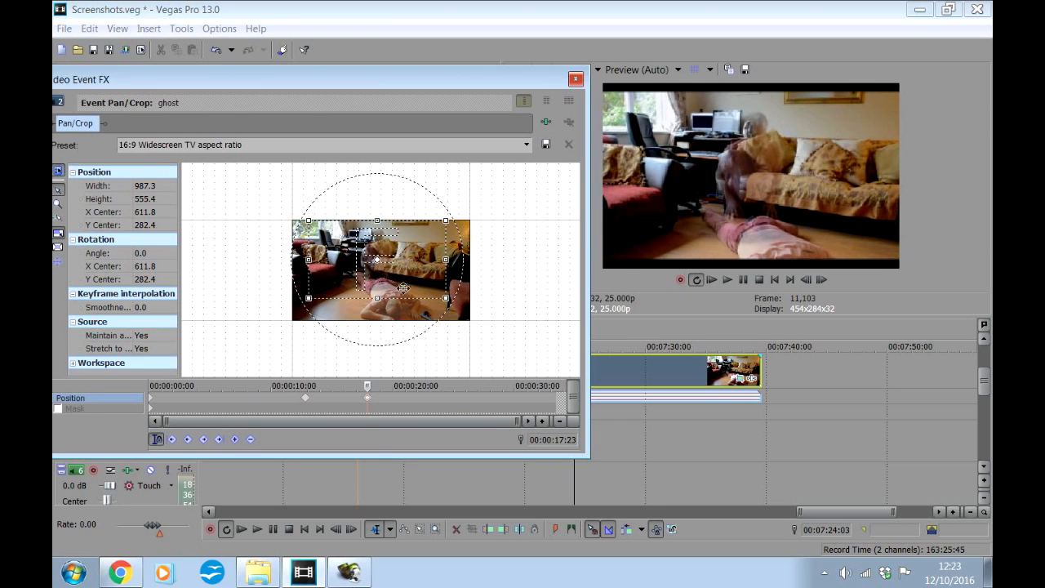
Step: Play forward to where the ghost is sitting up and add a position keyframe at 00:00:22:19 with the same framing
{"action": "left_click", "coordinate": [744, 279]}
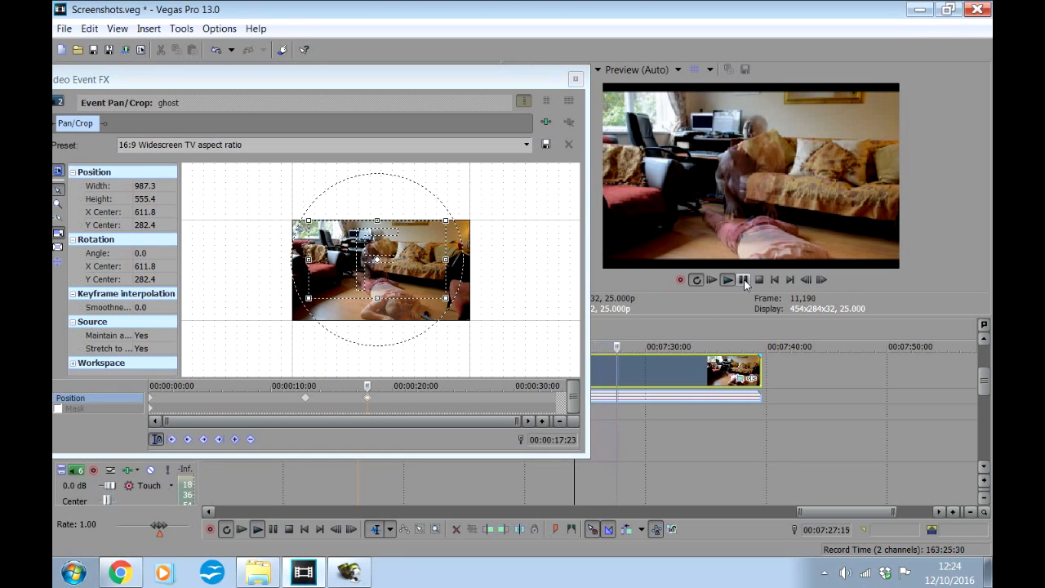
{"action": "left_click", "coordinate": [743, 279]}
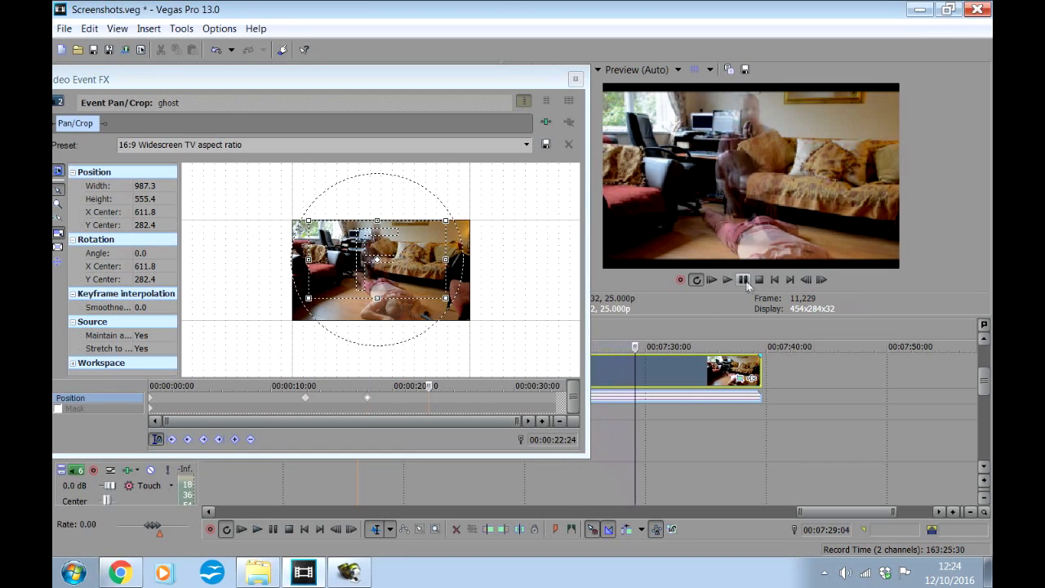
{"action": "left_click", "coordinate": [805, 279]}
{"action": "left_click", "coordinate": [805, 279]}
{"action": "left_click", "coordinate": [805, 279]}
{"action": "left_click", "coordinate": [805, 279]}
{"action": "left_click", "coordinate": [805, 279]}
{"action": "left_click", "coordinate": [234, 439]}
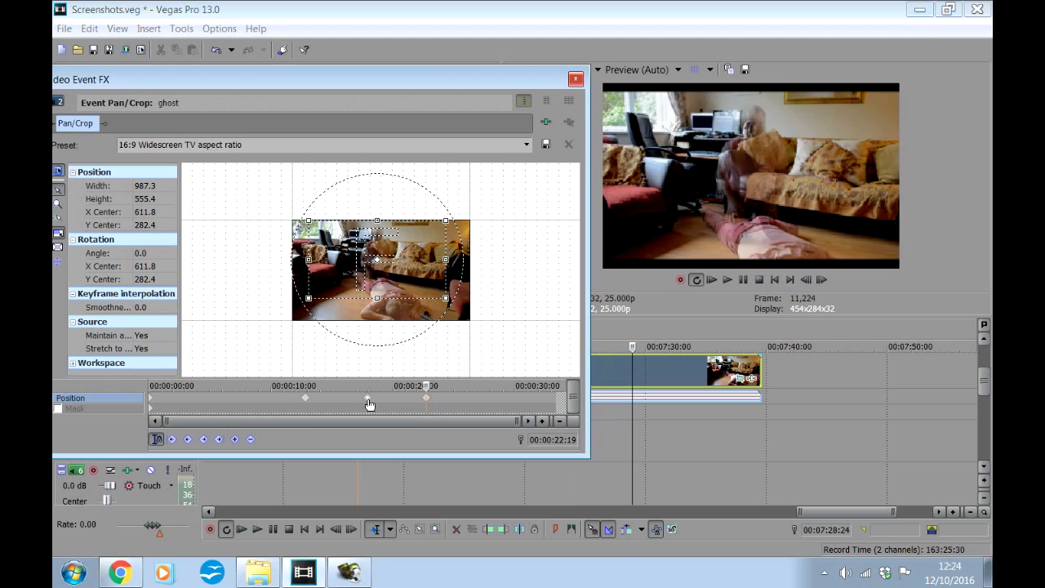
Step: Play back the held framing from the position keyframe at 00:00:17:23
{"action": "left_click", "coordinate": [368, 399]}
{"action": "left_click", "coordinate": [744, 285]}
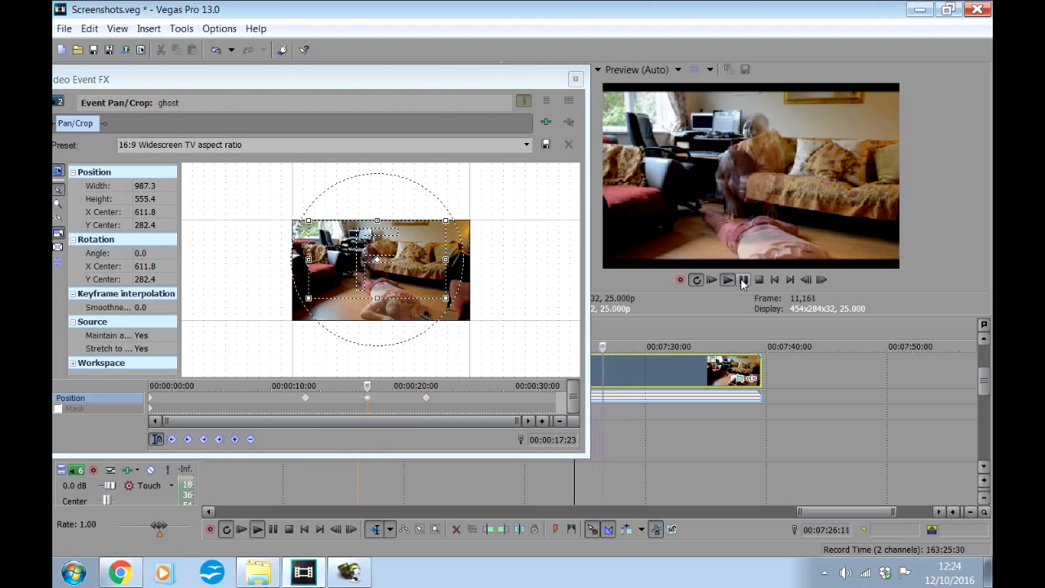
{"action": "left_click", "coordinate": [743, 282]}
Step: Play on from the 00:00:22:19 keyframe to 00:00:28:00 and reset the framing there with the (Default) preset
{"action": "left_click", "coordinate": [426, 400]}
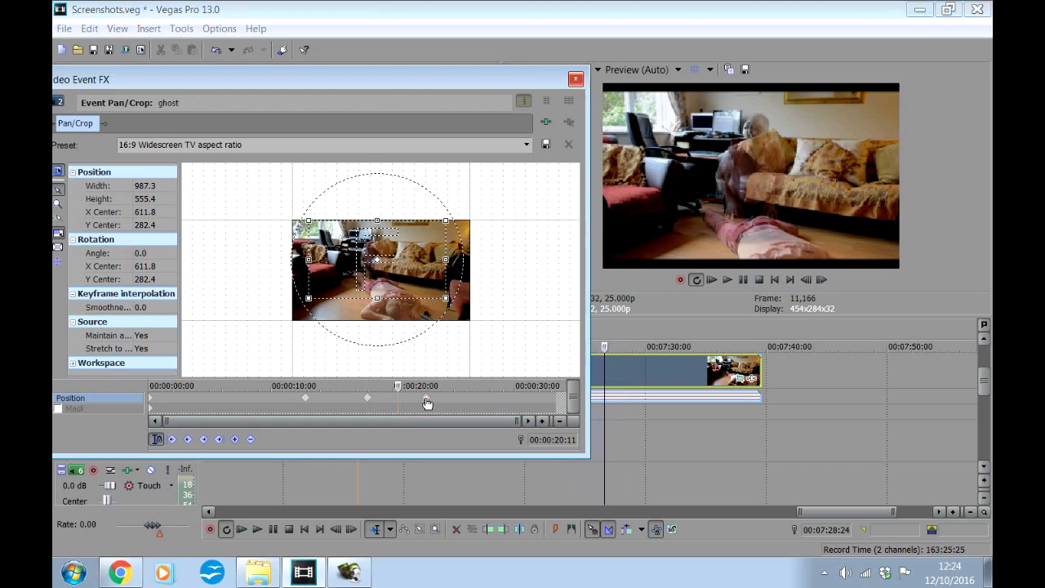
{"action": "left_click", "coordinate": [746, 283]}
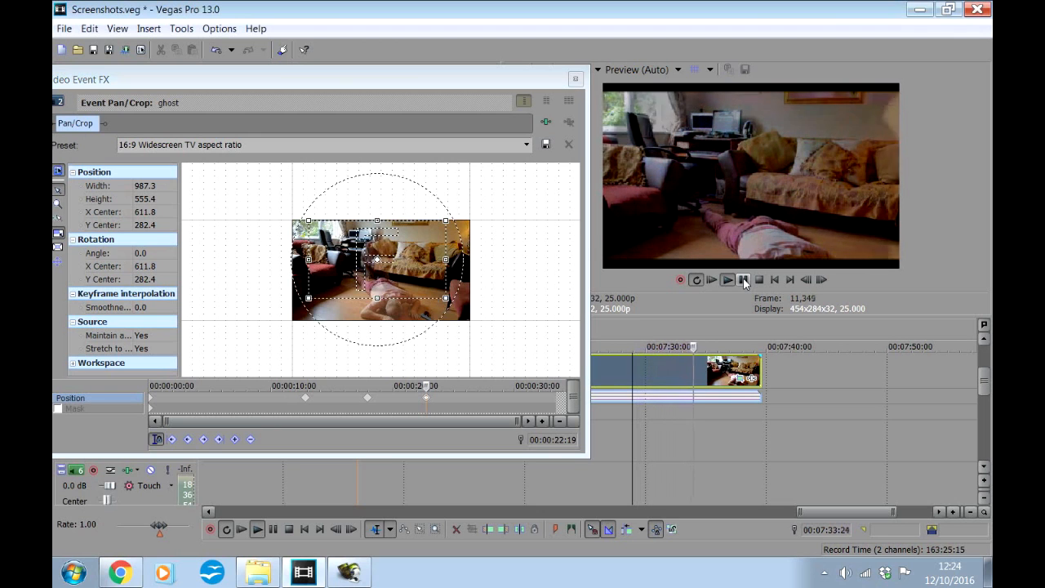
{"action": "left_click", "coordinate": [743, 281]}
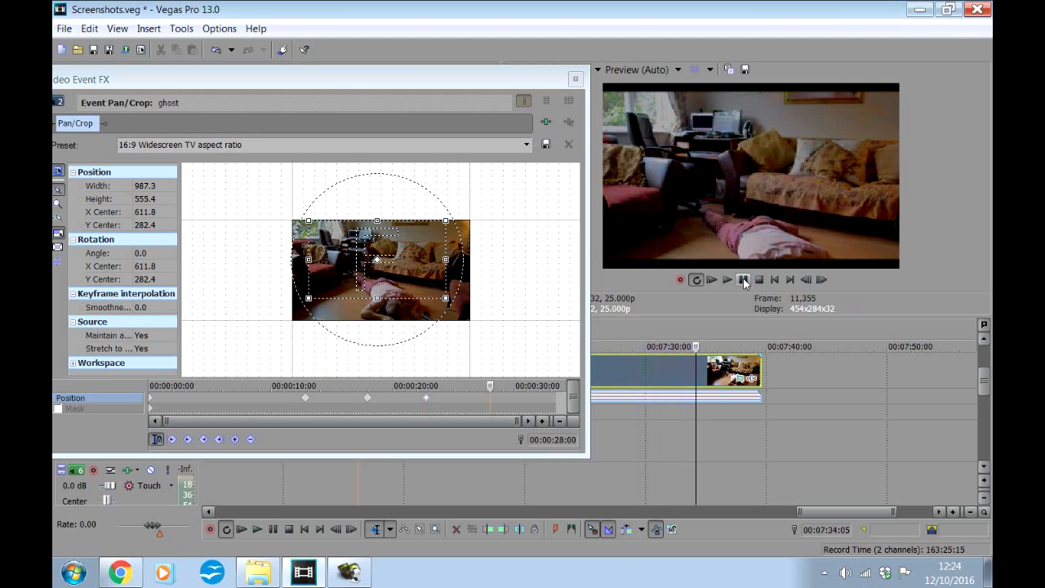
{"action": "left_click", "coordinate": [527, 145]}
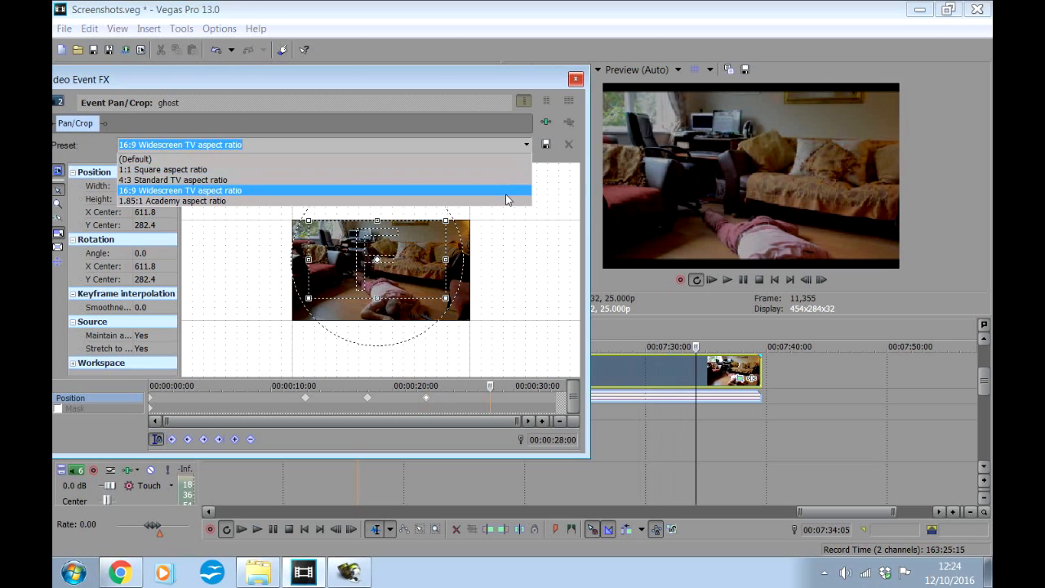
{"action": "left_click", "coordinate": [505, 194]}
Step: Play back the zoom-out from the 00:00:22:19 keyframe to the full frame
{"action": "left_click", "coordinate": [426, 397]}
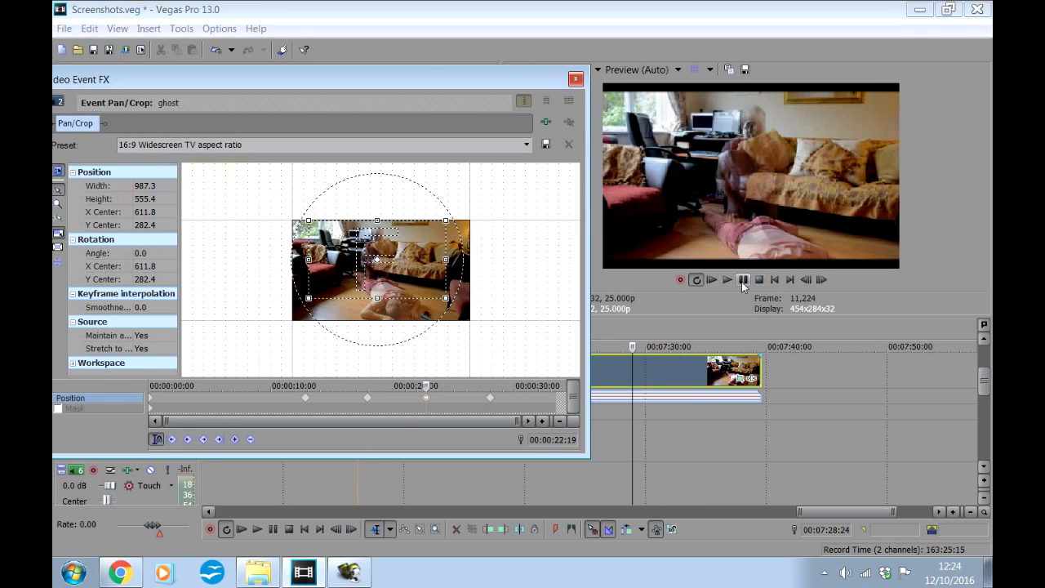
{"action": "left_click", "coordinate": [741, 282]}
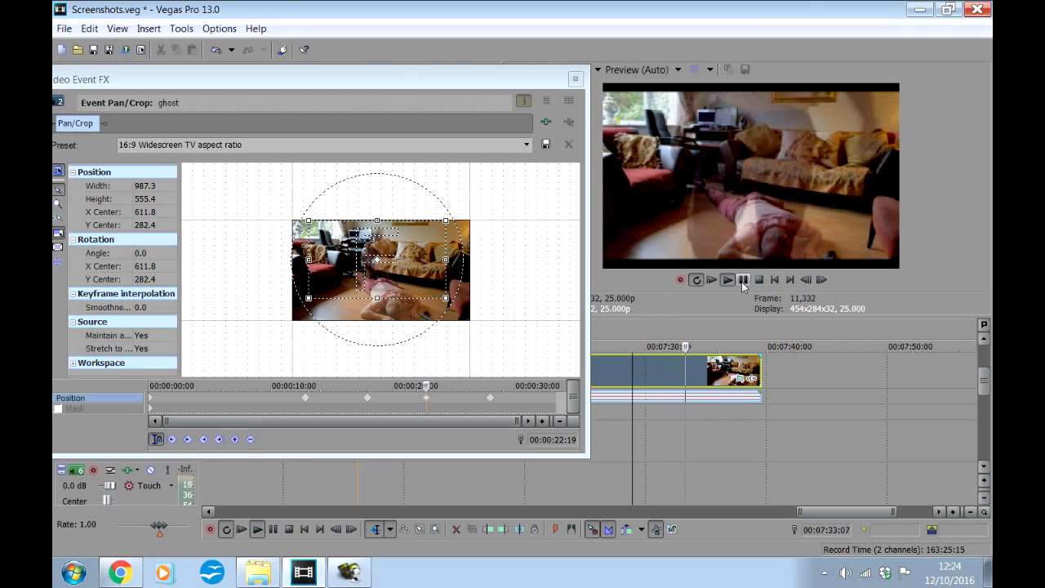
{"action": "left_click", "coordinate": [742, 280]}
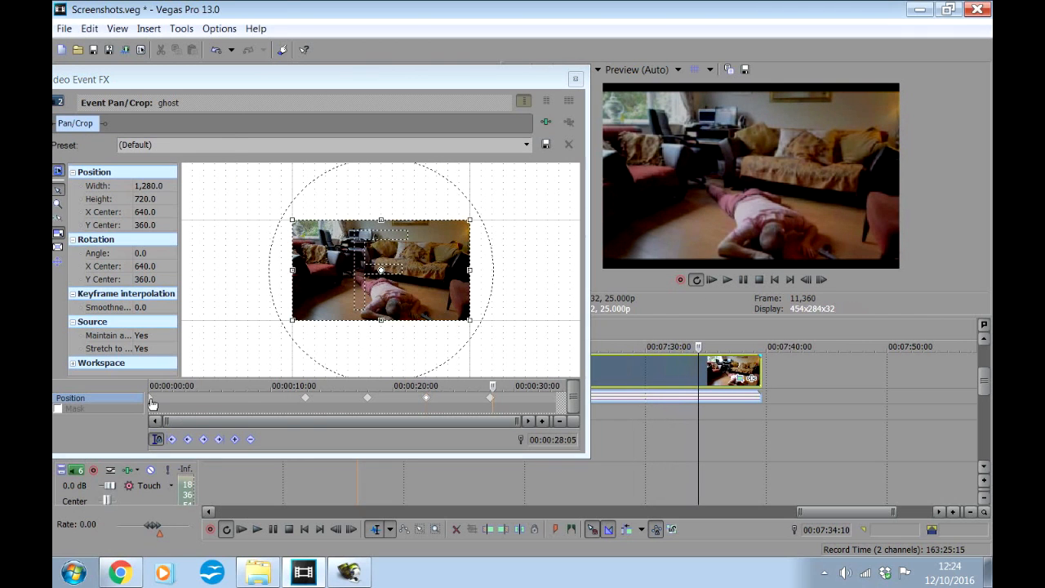
Step: Set the position keyframes at the start, 00:00:12:21, 00:00:17:23, 00:00:22:19 and 00:00:28:00 to Smooth interpolation
{"action": "right_click", "coordinate": [151, 400]}
{"action": "key", "text": "Escape"}
{"action": "left_click", "coordinate": [305, 398]}
{"action": "right_click", "coordinate": [305, 399]}
{"action": "key", "text": "Escape"}
{"action": "left_click", "coordinate": [367, 398]}
{"action": "right_click", "coordinate": [367, 397]}
{"action": "key", "text": "Escape"}
{"action": "left_click", "coordinate": [426, 398]}
{"action": "right_click", "coordinate": [426, 398]}
{"action": "key", "text": "Escape"}
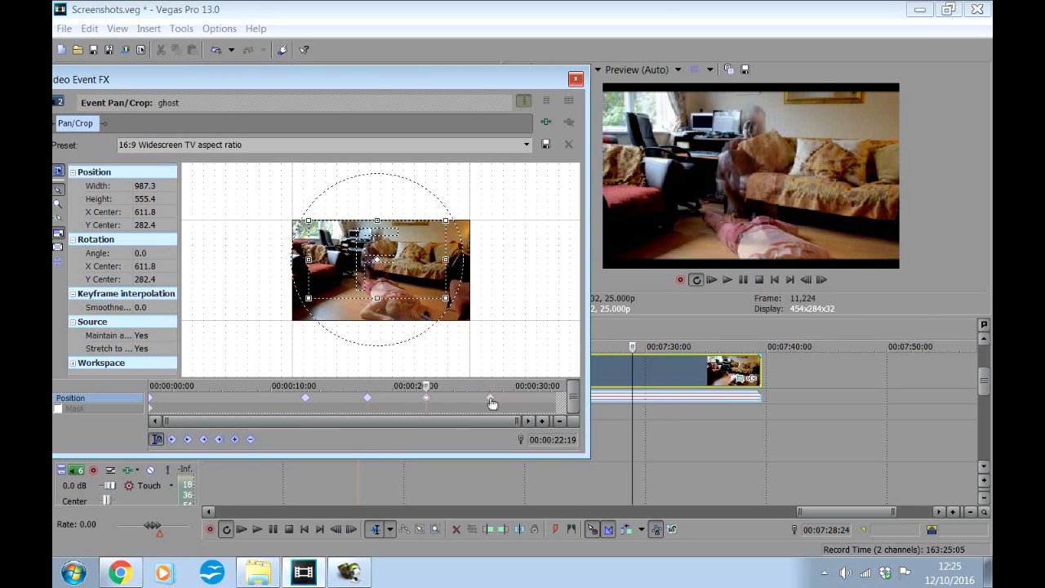
{"action": "left_click", "coordinate": [490, 398]}
{"action": "right_click", "coordinate": [489, 397]}
{"action": "key", "text": "Escape"}
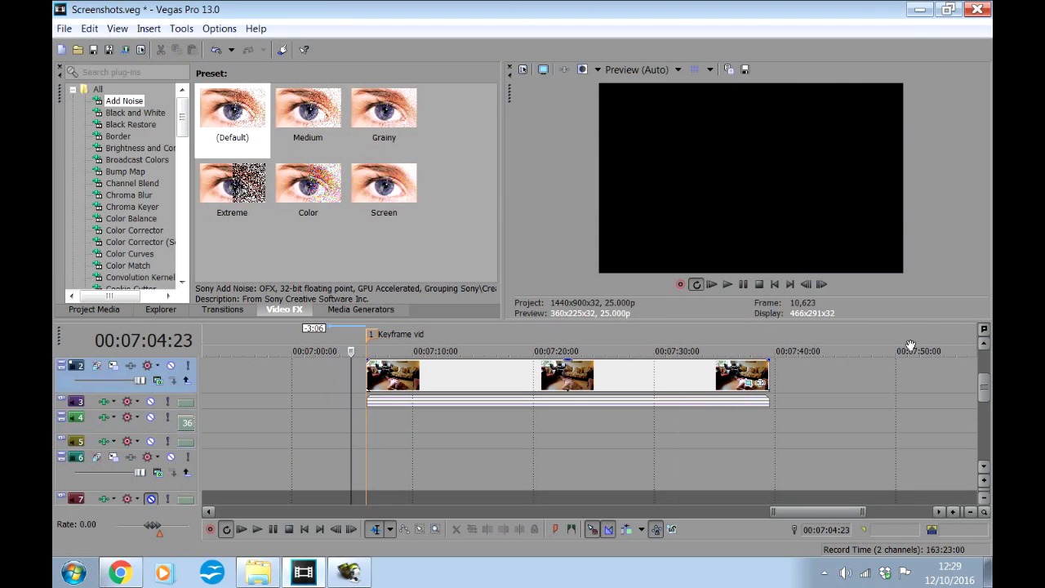
Step: Undo the removal of the opening video clip, the track 4 audio and the short track 5 audio near 00:07:37:00
{"action": "key", "text": "ctrl+z"}
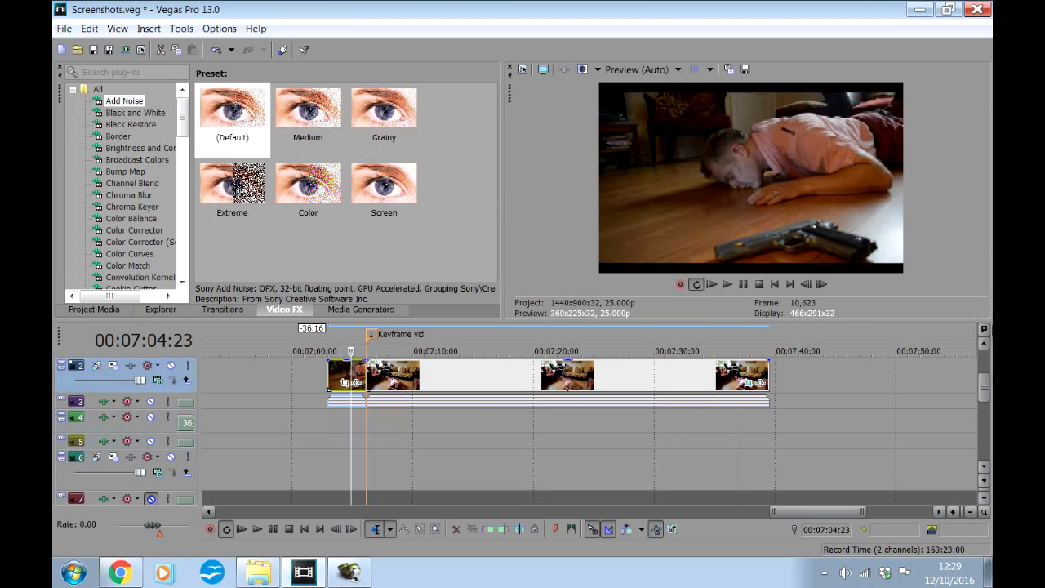
{"action": "key", "text": "ctrl+z"}
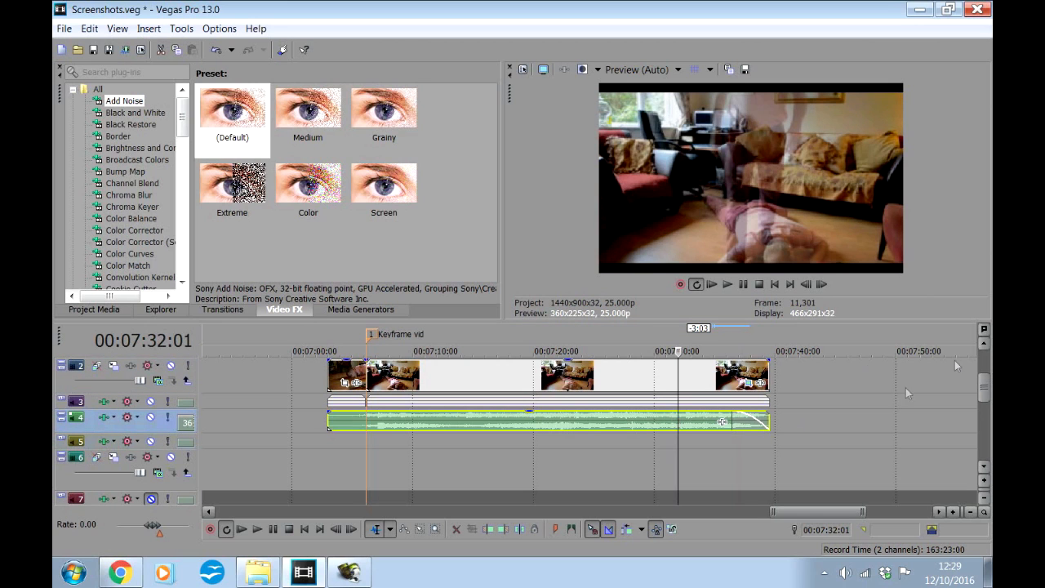
{"action": "left_click", "coordinate": [738, 441]}
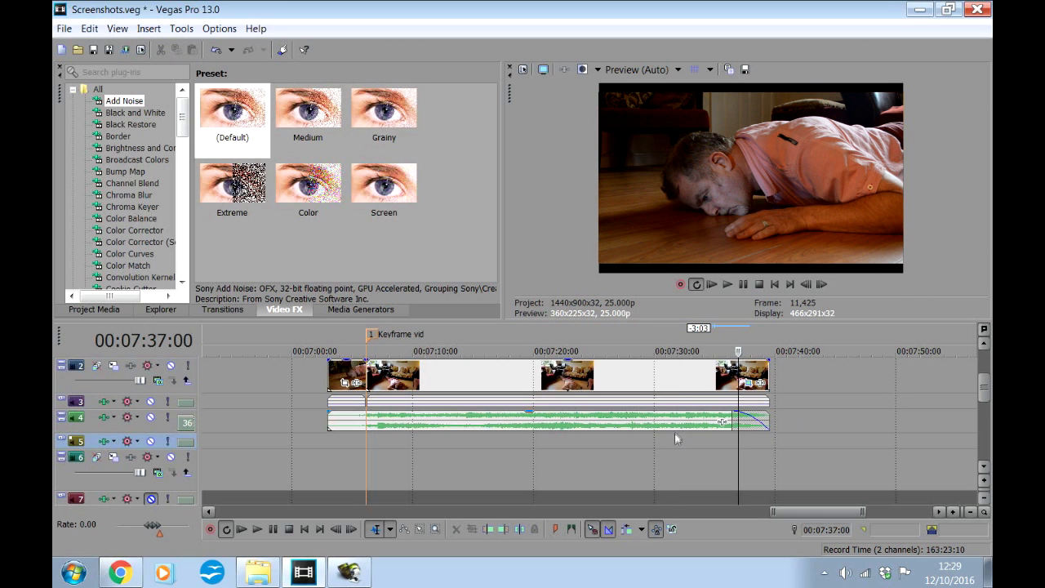
{"action": "key", "text": "ctrl+z"}
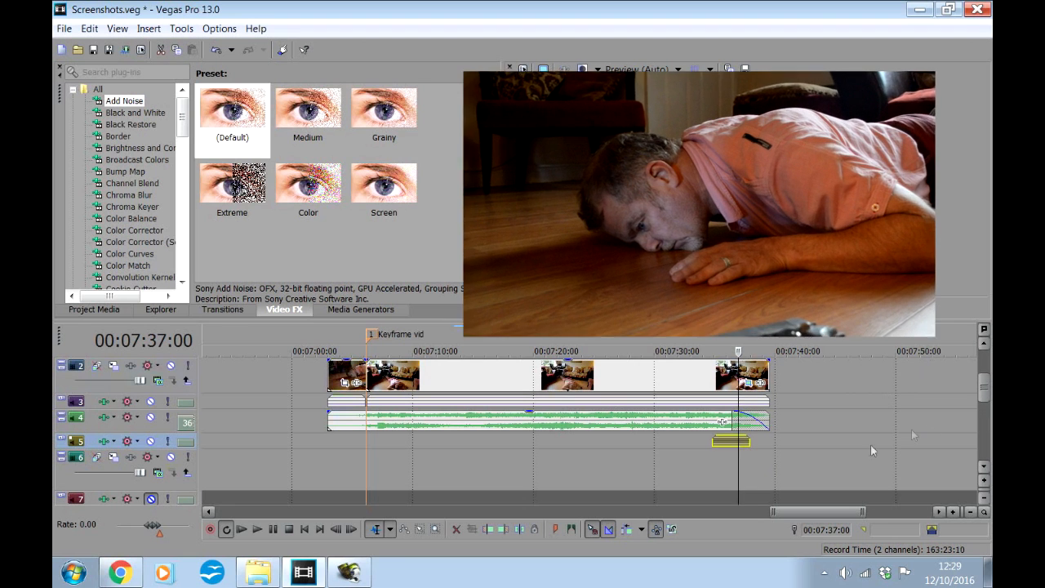